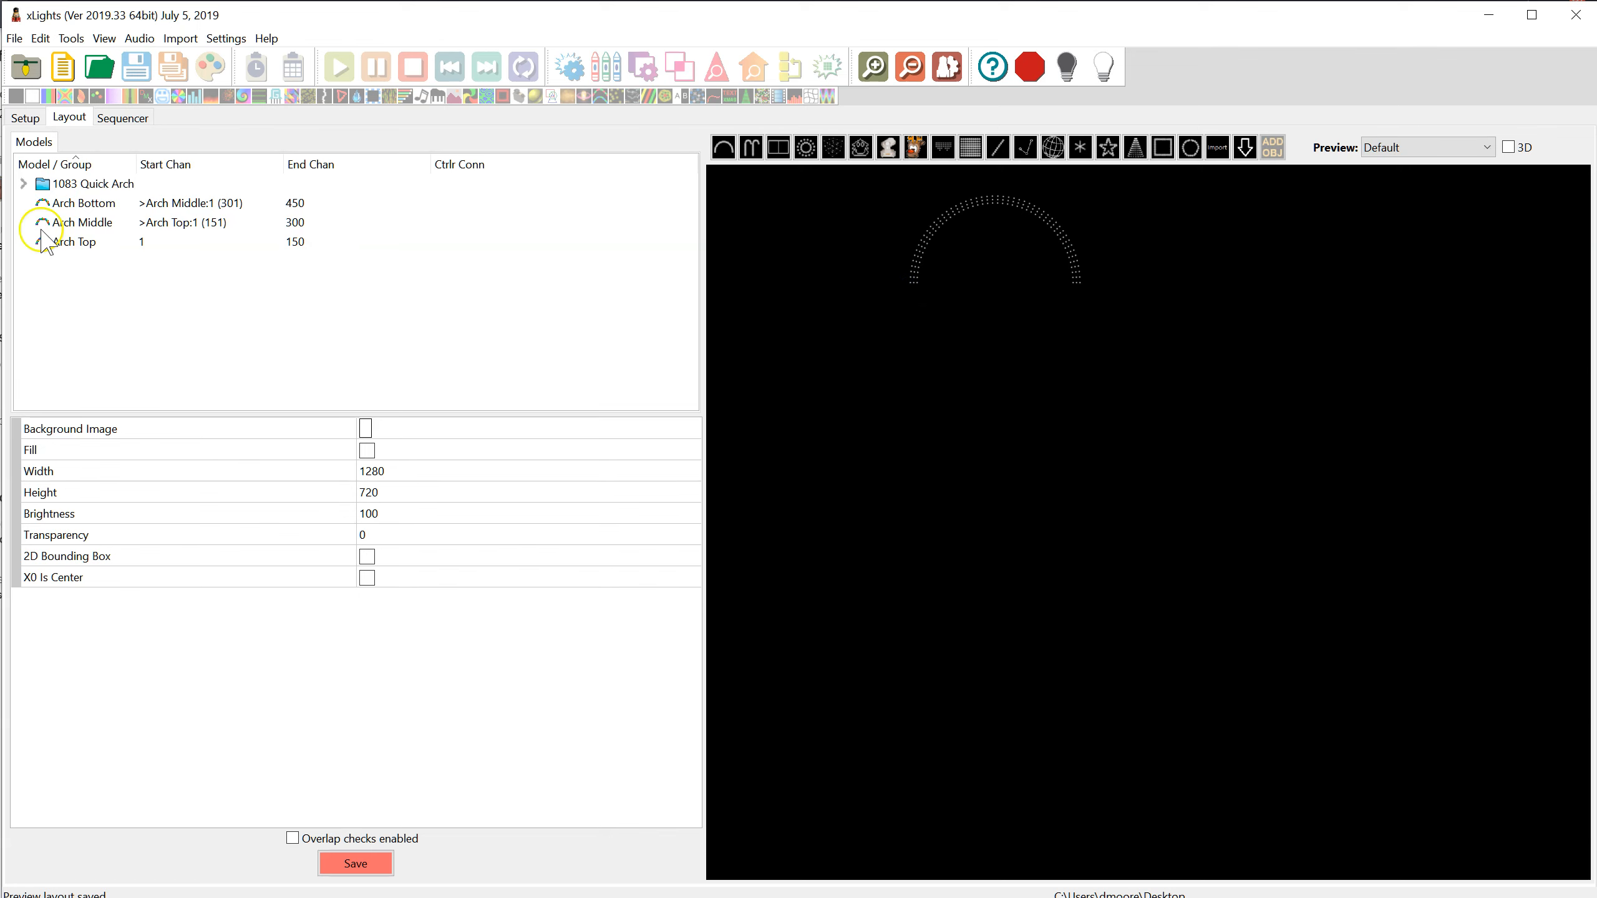
Examine the existing Arch Top and Arch Bottom models in the layout preview
left_click(74, 242)
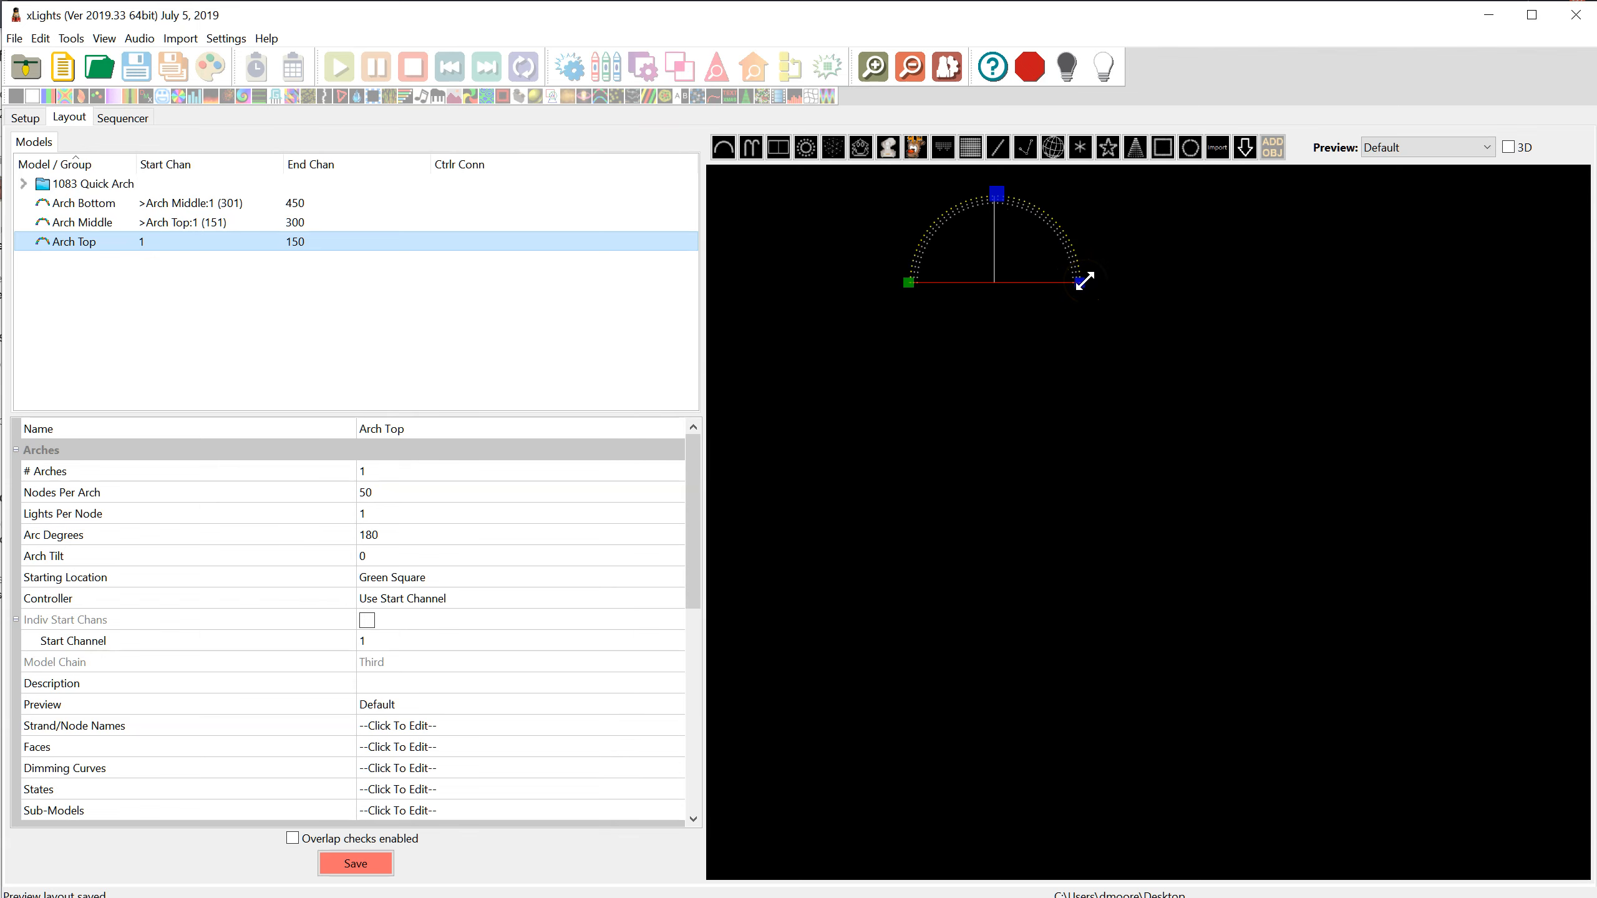
scroll(1095, 276, "up", 2)
scroll(1080, 196, "down", 1)
left_click(1108, 230)
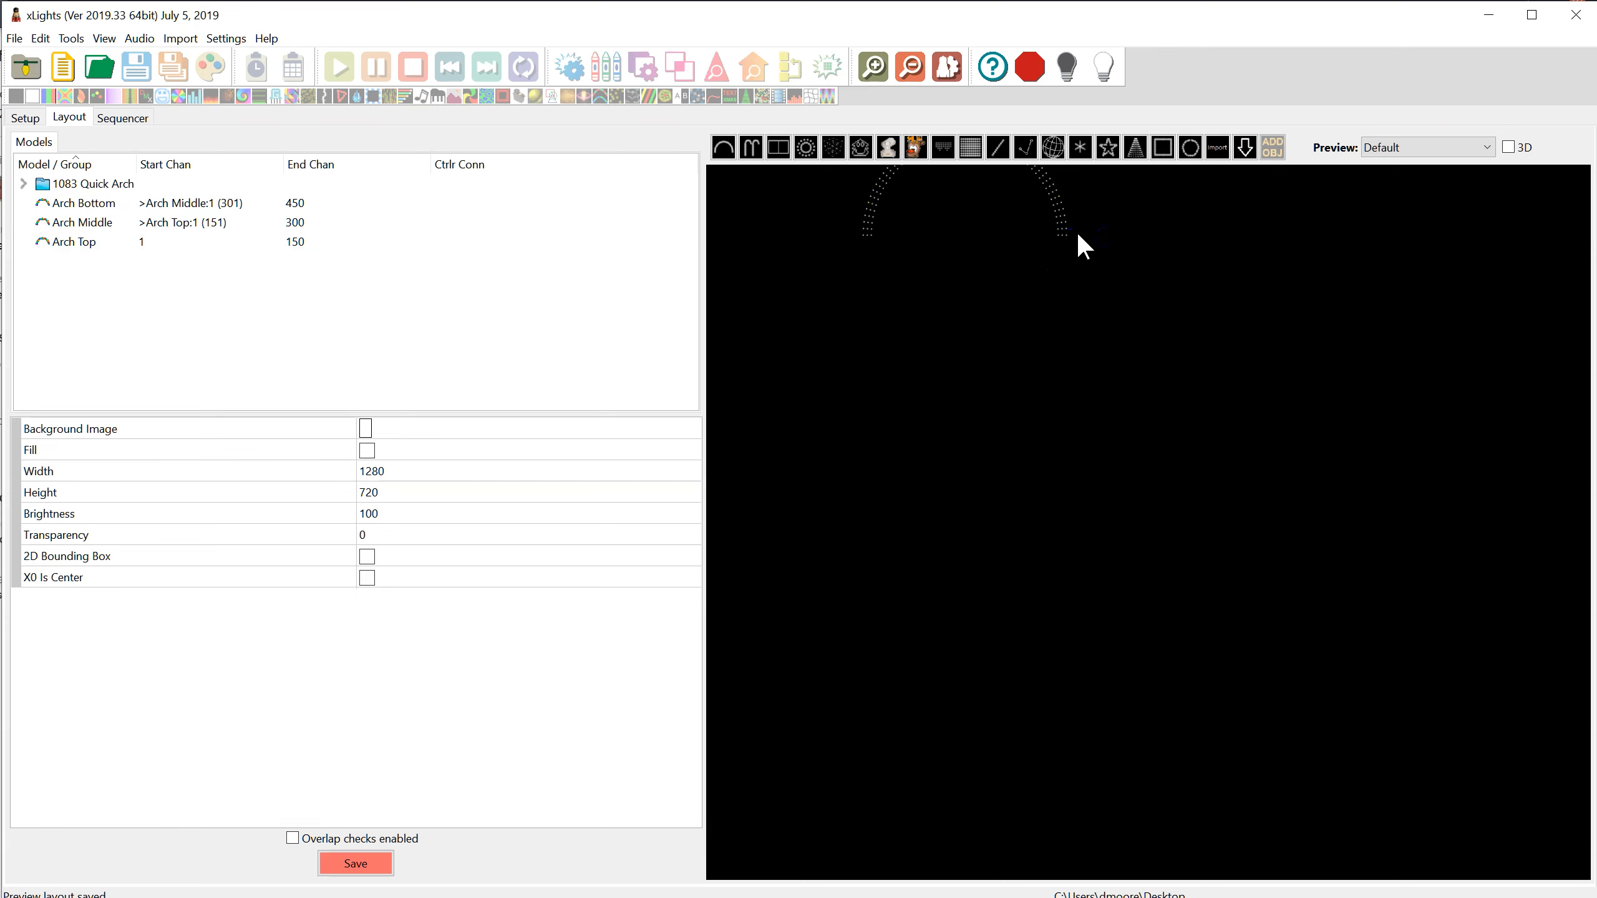
scroll(1031, 273, "down", 1)
left_click(91, 203)
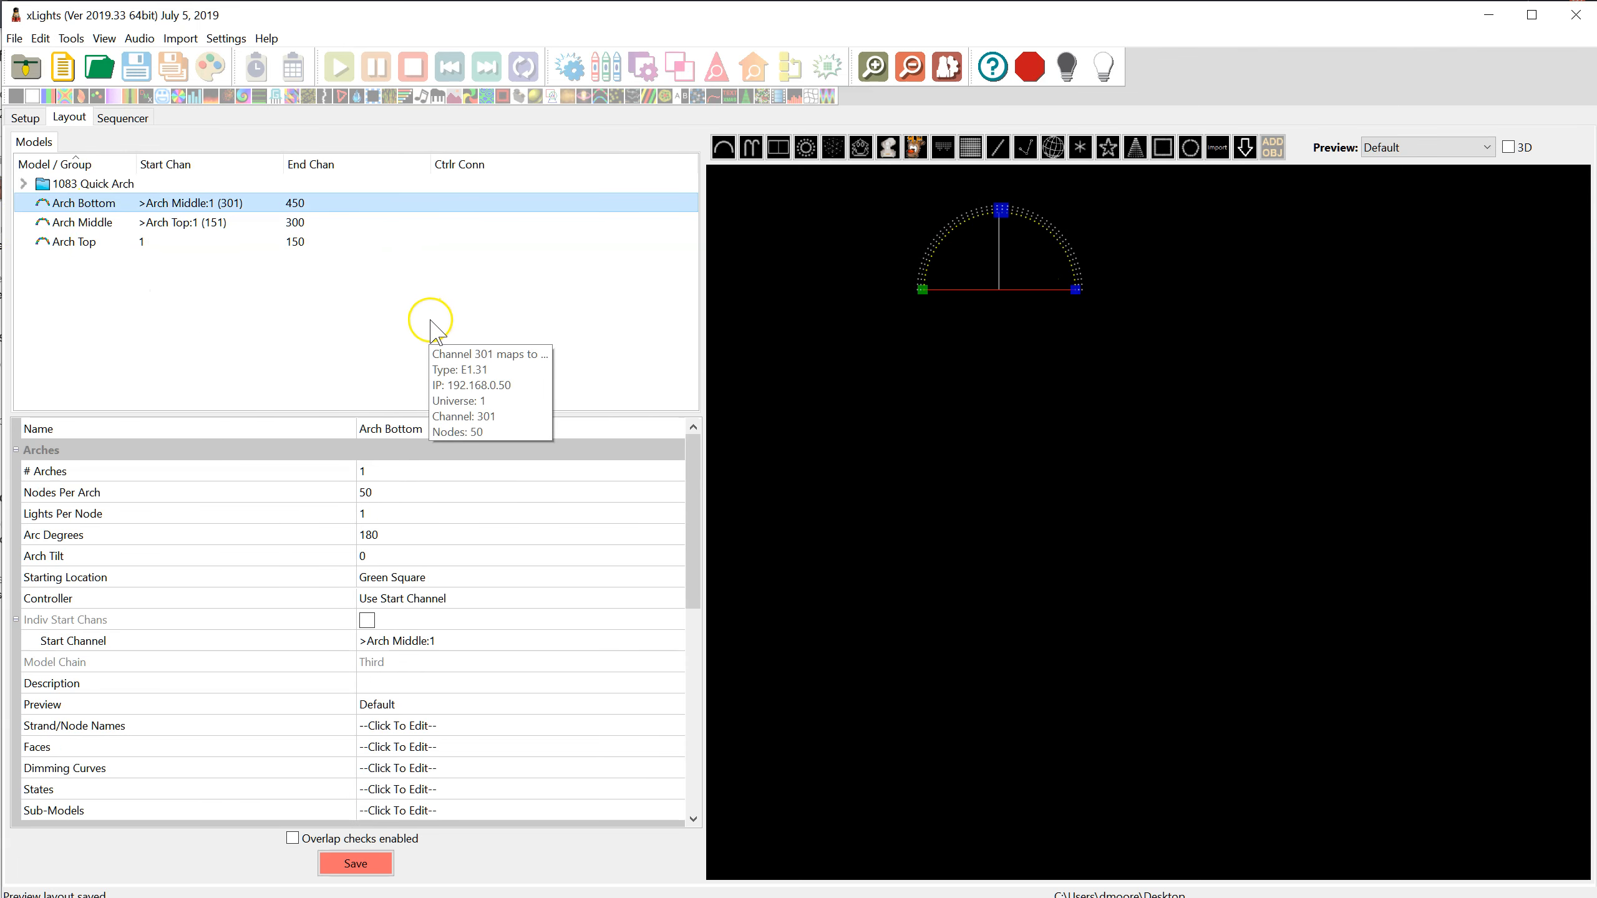
left_click(989, 320)
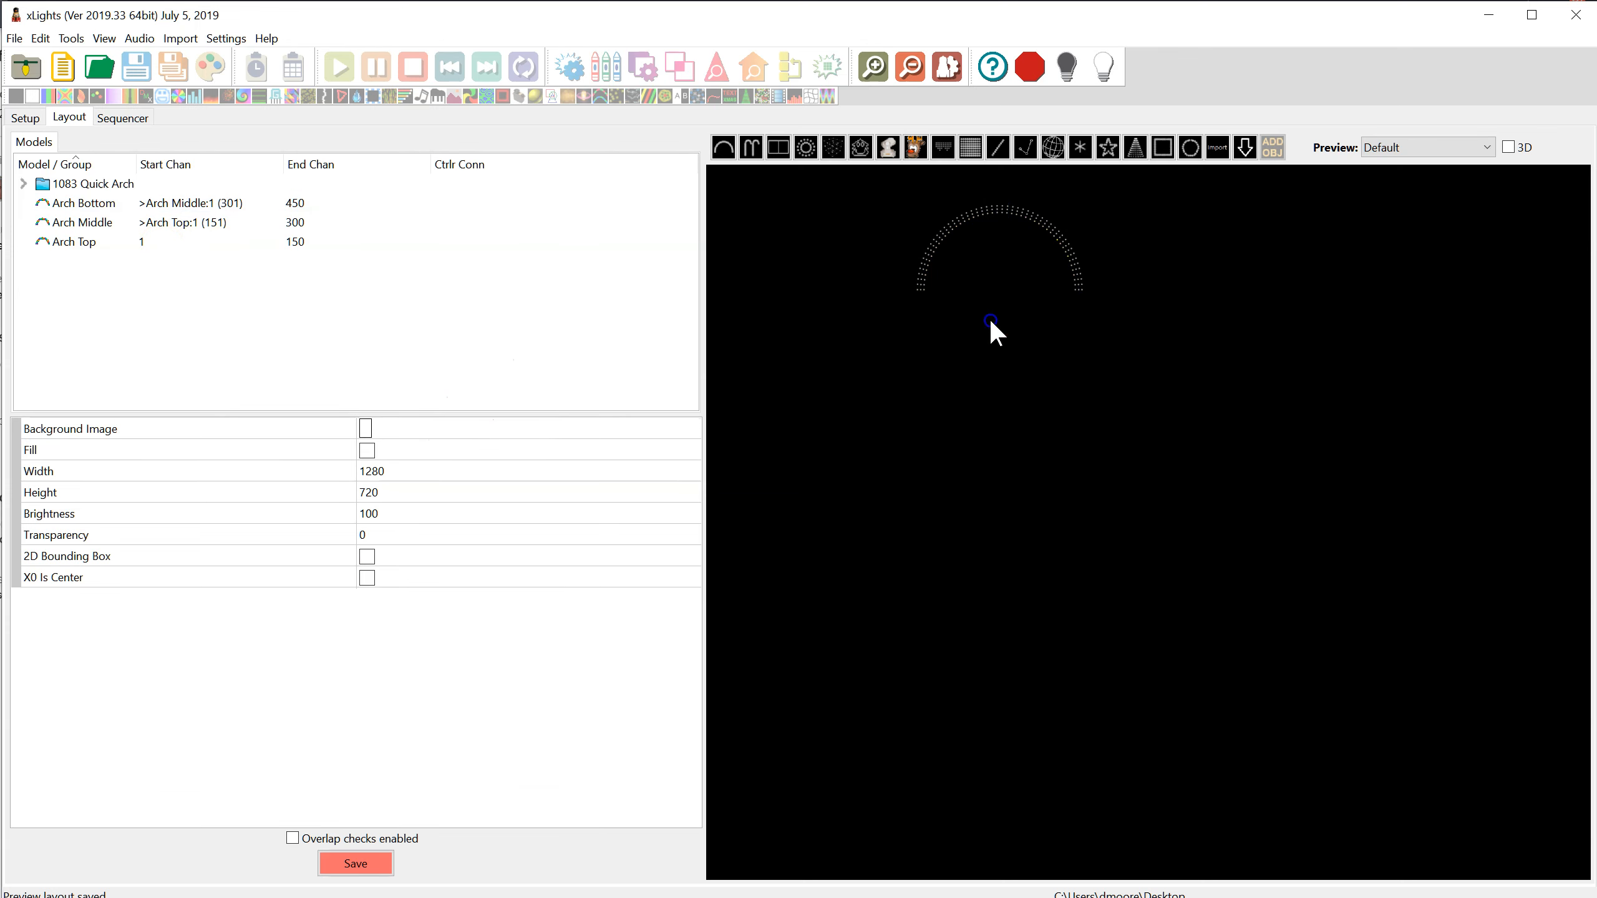
Draw a new single arch below the existing triple arch and name it First
mouse_move(936, 357)
left_mouse_down()
mouse_move(1073, 389)
mouse_move(1075, 355)
left_mouse_up()
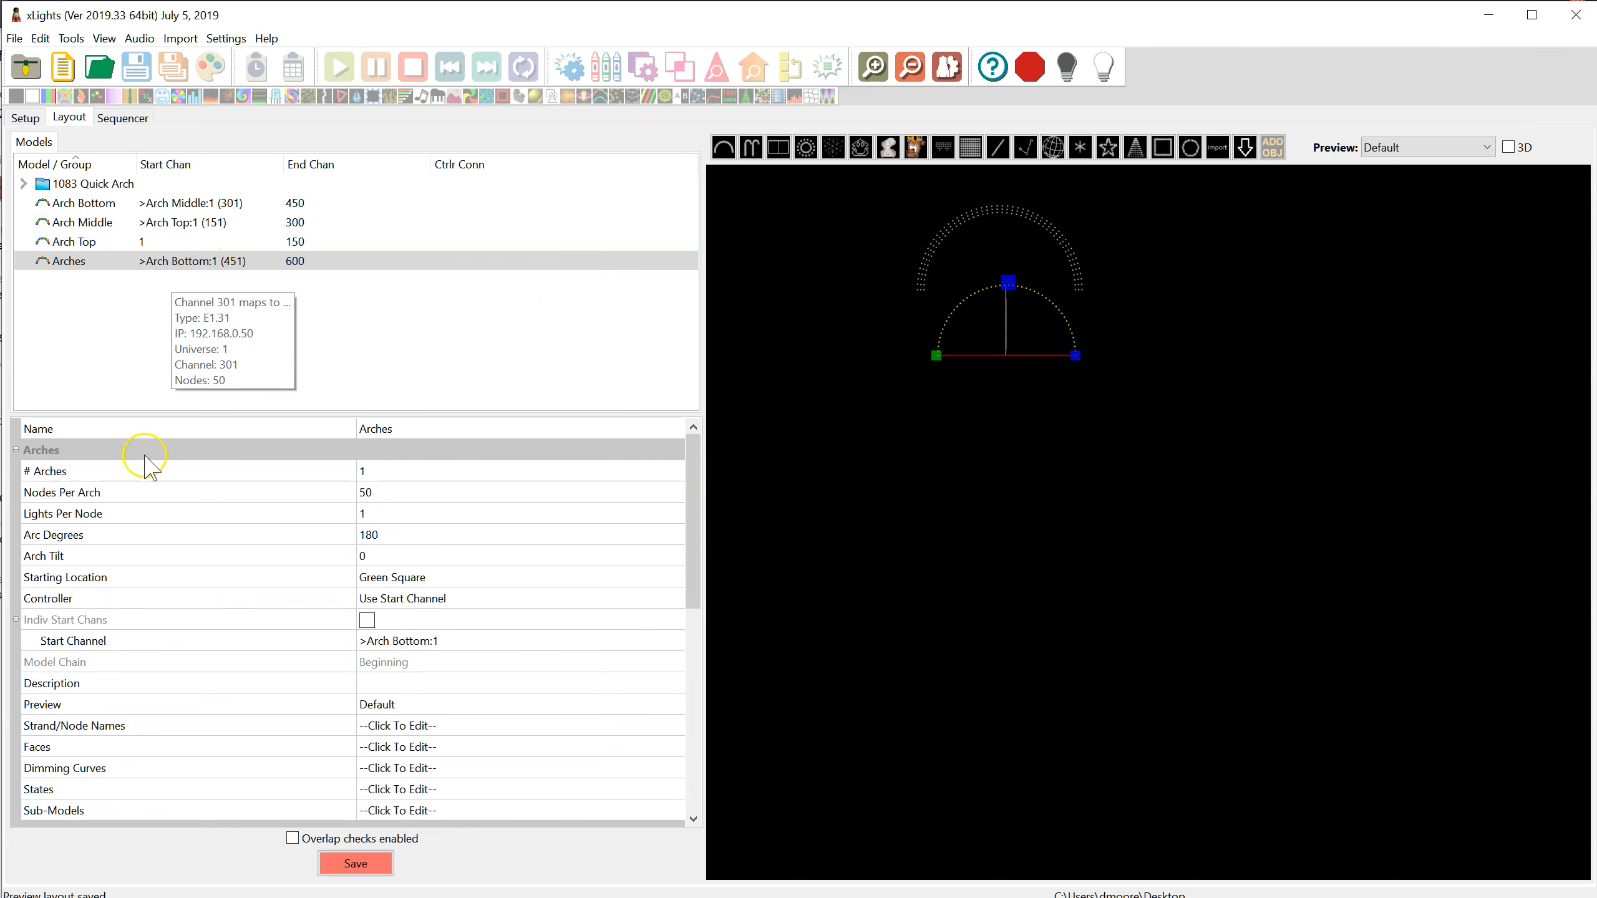
left_click(445, 436)
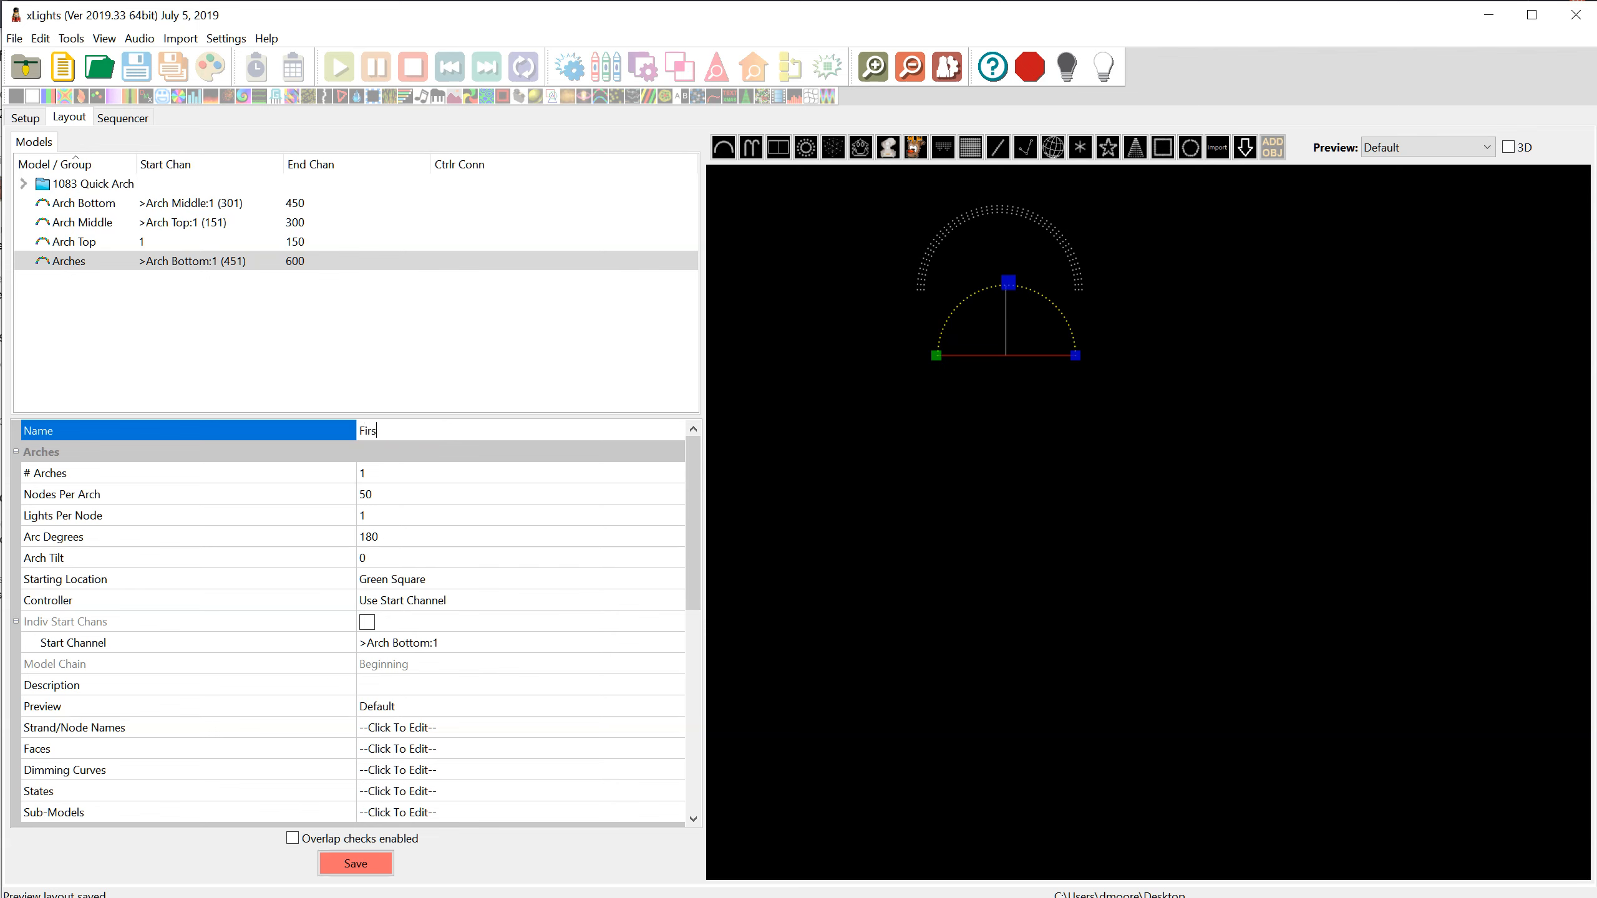
type("First")
left_click(383, 478)
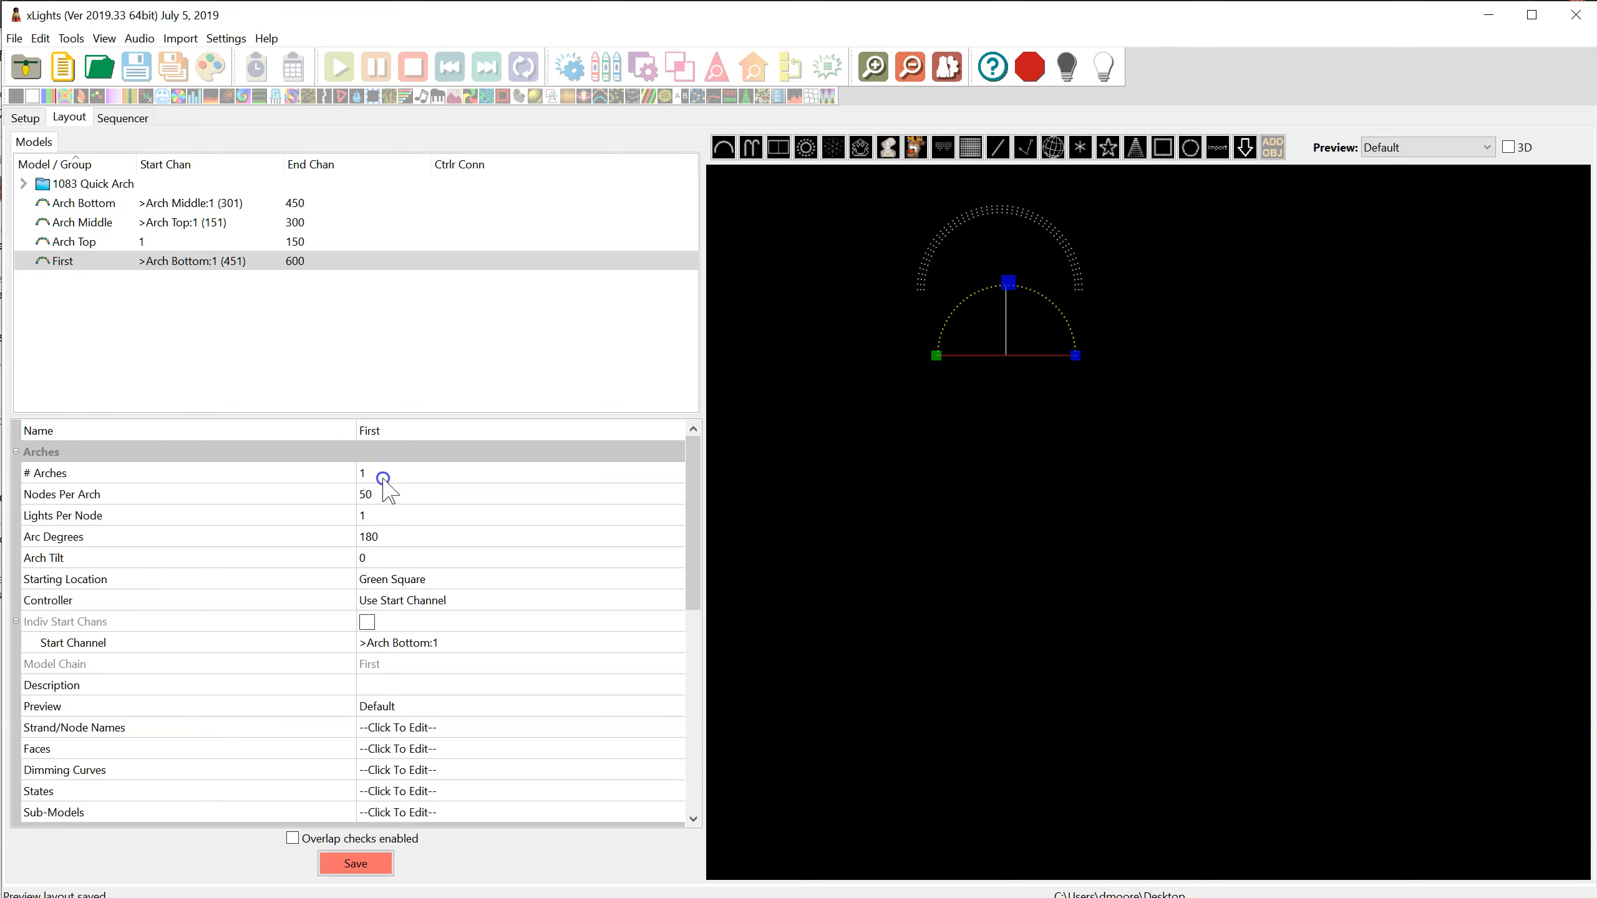
Review the First arch's nodes per arch, lights per node and controller options
left_click(382, 495)
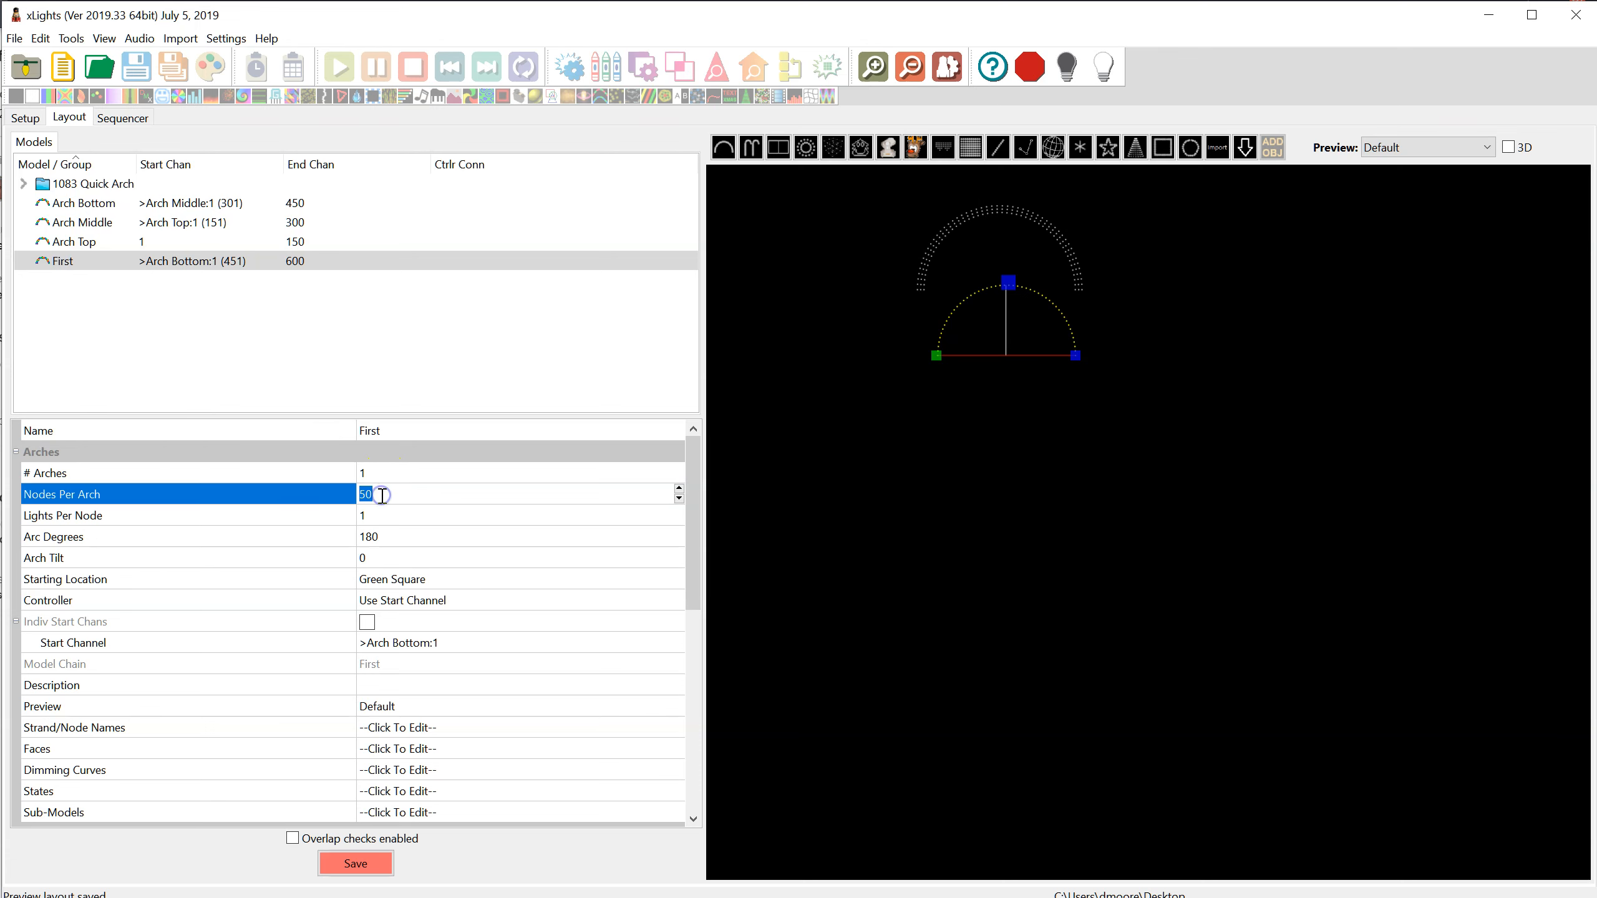
left_click(389, 517)
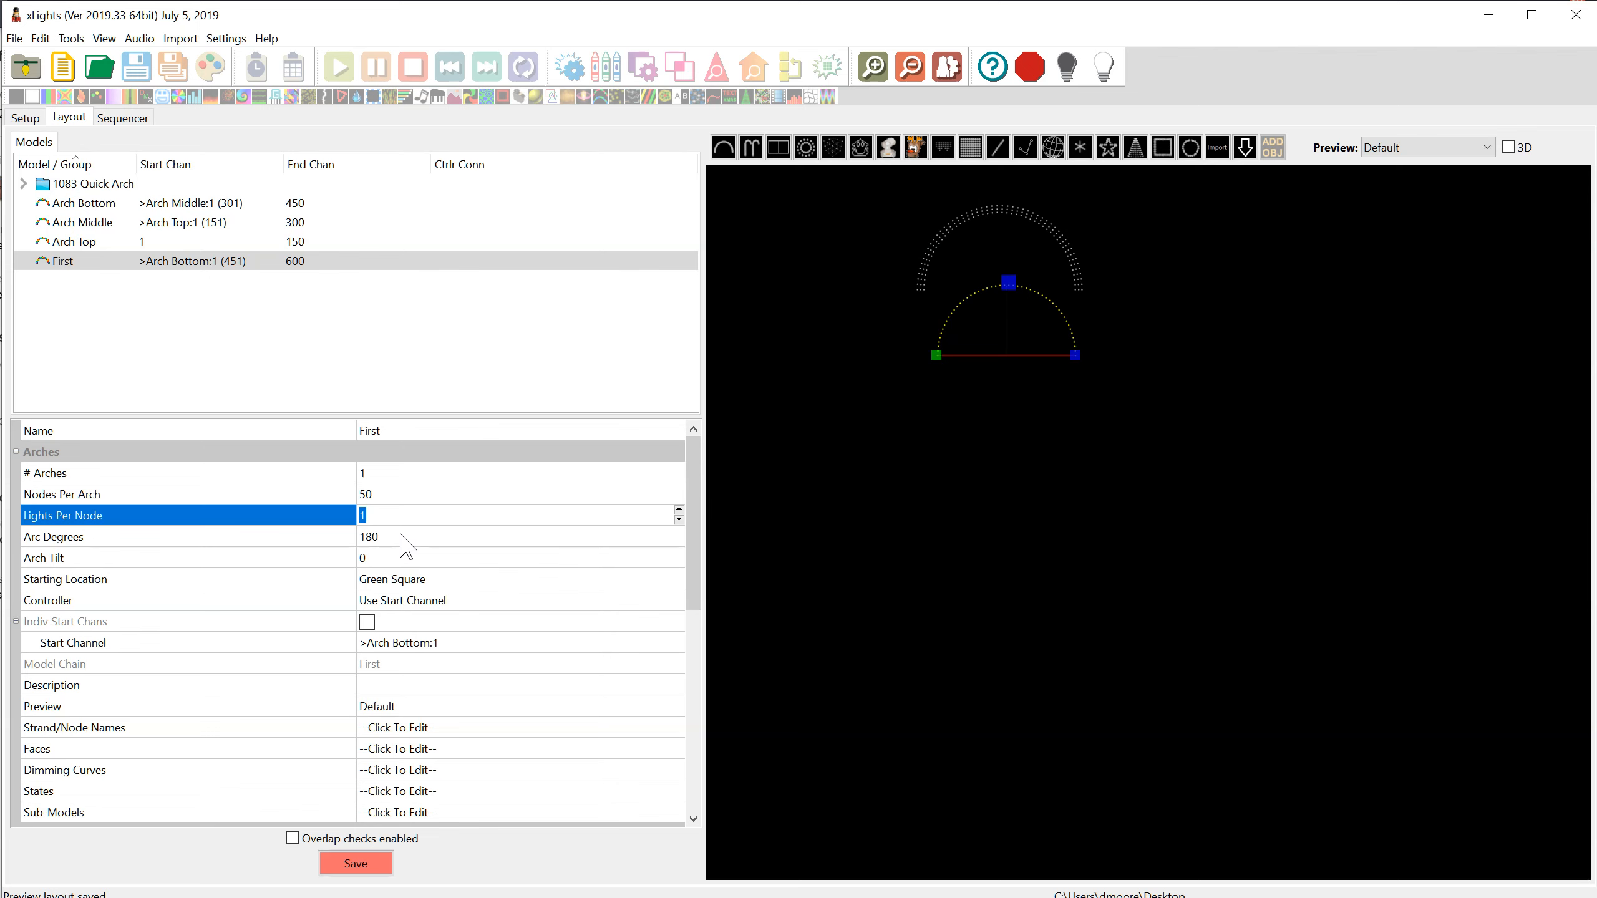
left_click(418, 603)
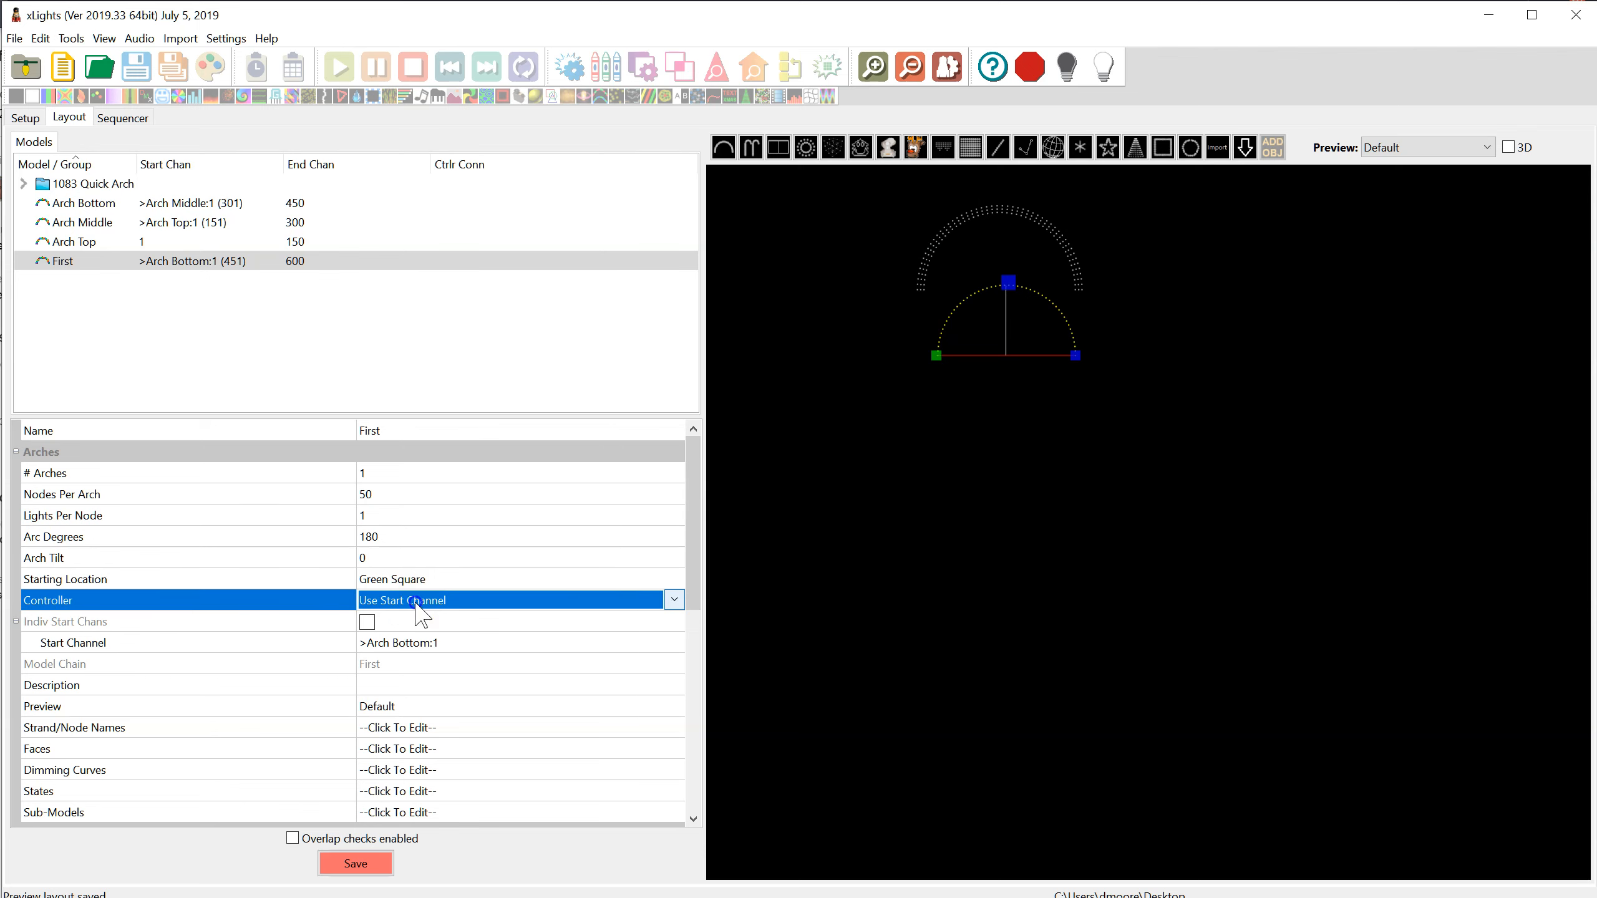
left_click(673, 601)
left_click(664, 622)
left_click(659, 624)
Set the First arch's start channel to channel 1 of universe 1 on 192.168.0.50 and save the layout
left_click(406, 644)
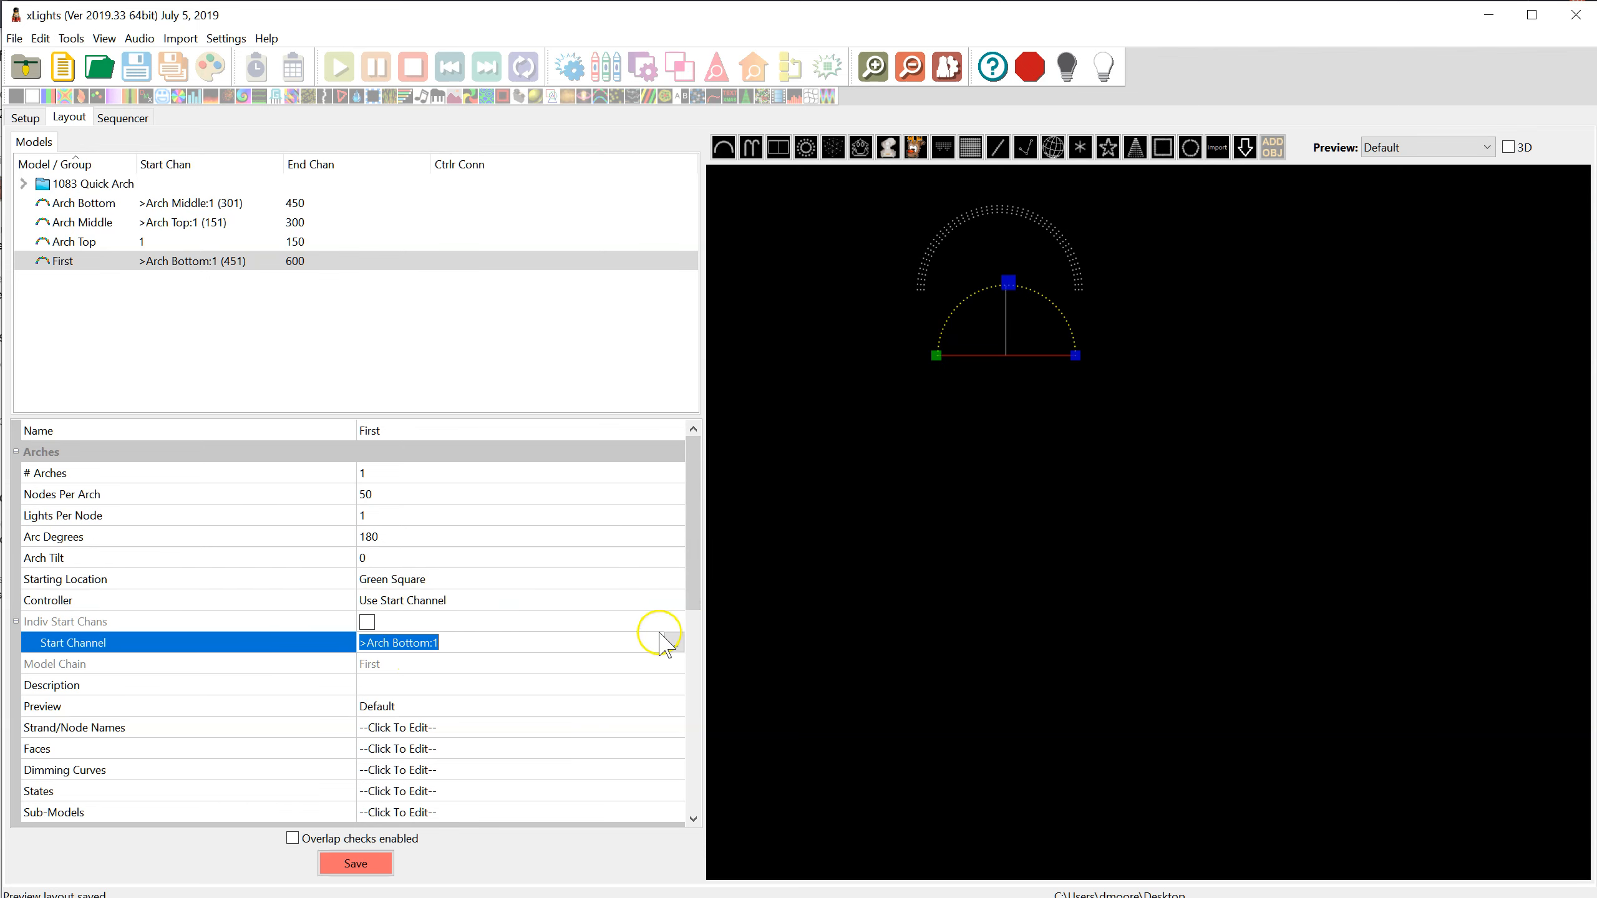
left_click(673, 643)
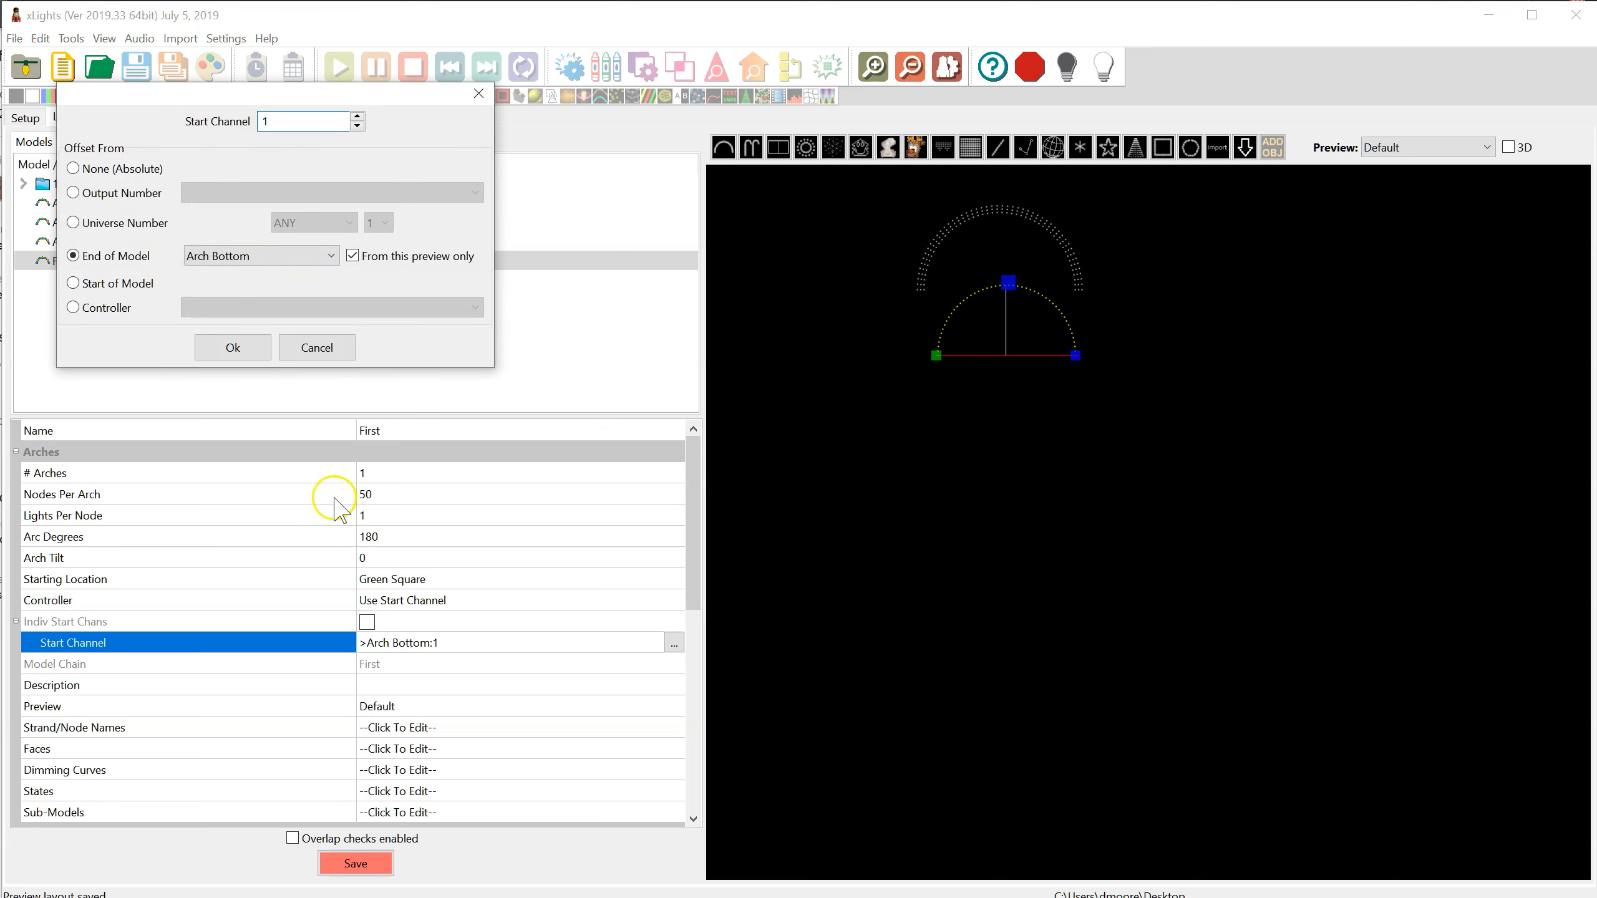
left_click(118, 228)
left_click(300, 222)
left_click(301, 257)
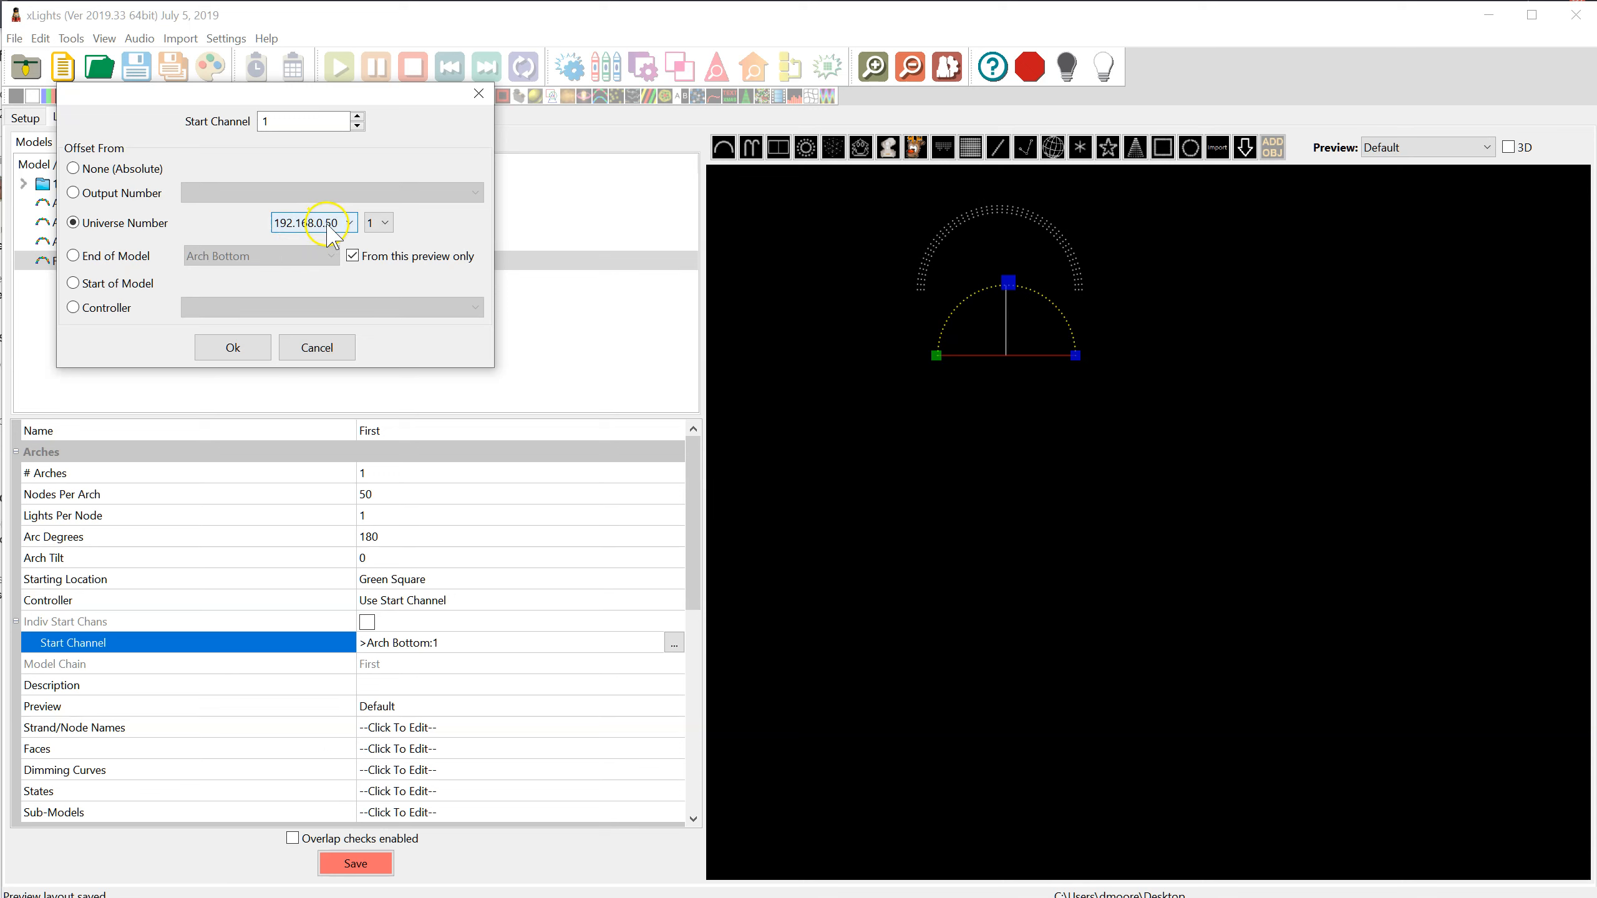
left_click(230, 348)
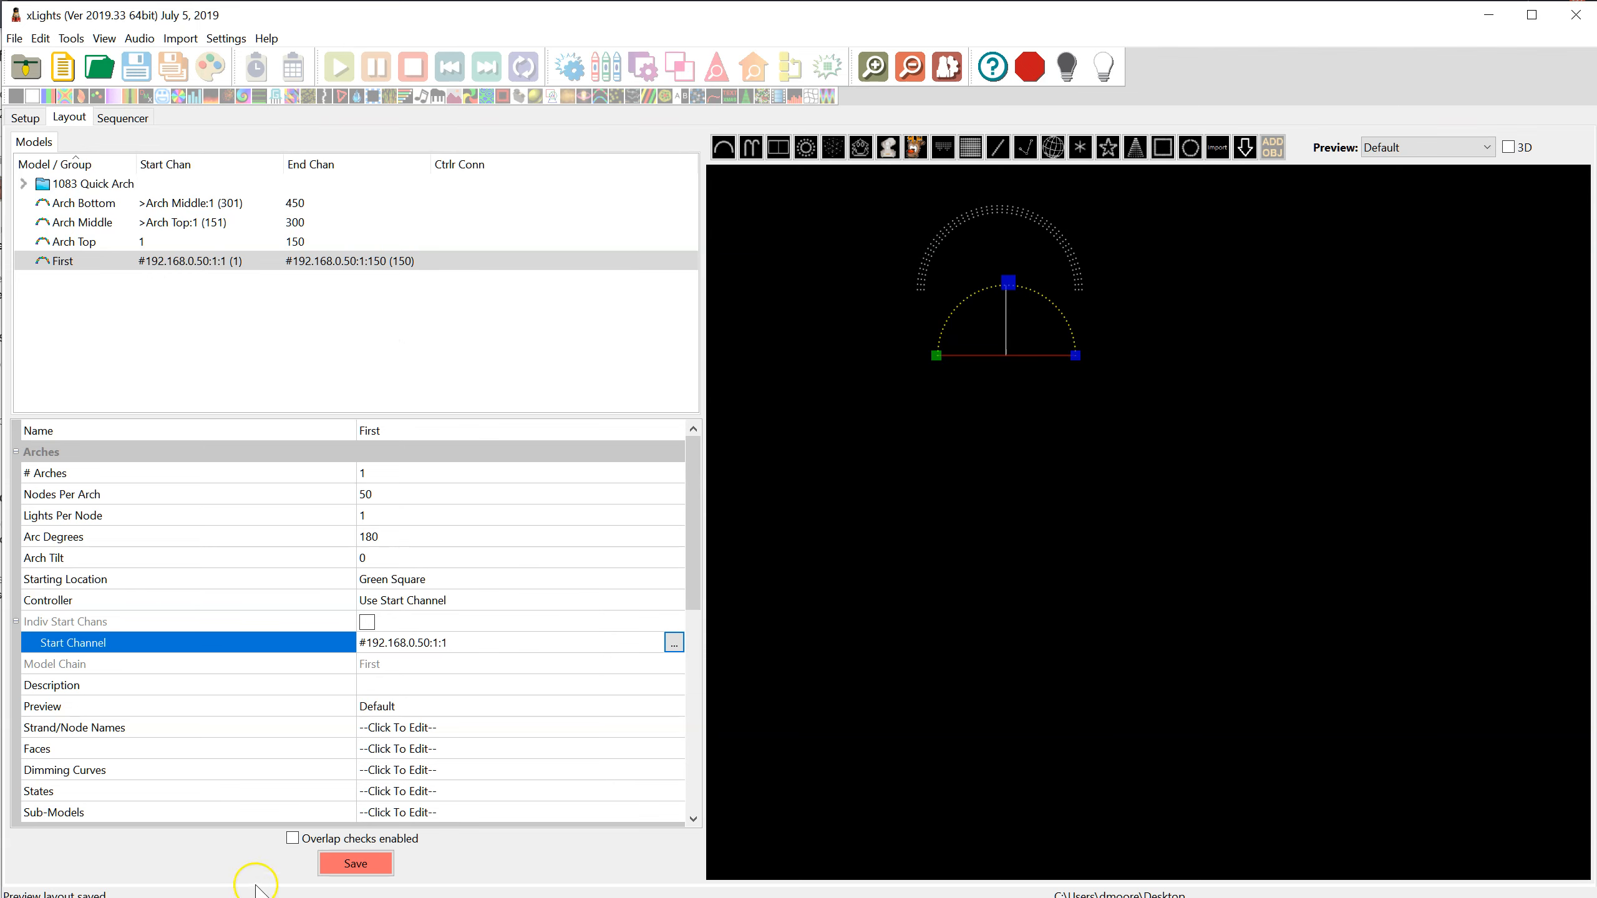
left_click(353, 865)
Draw a second, slightly smaller arch just inside the First arch
left_click(726, 146)
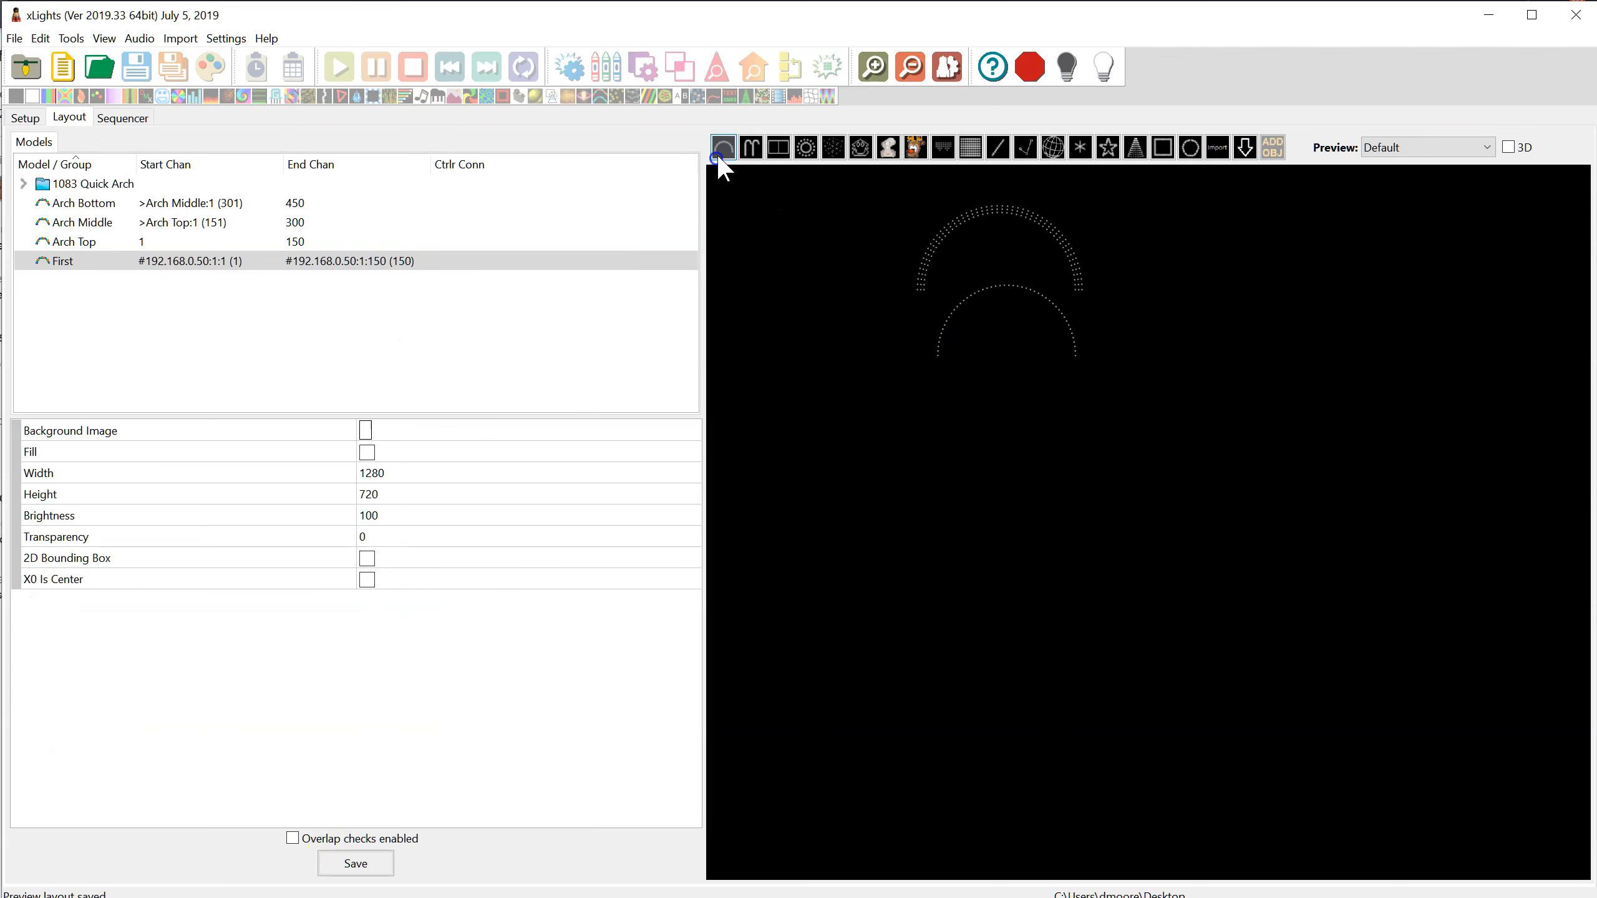
mouse_move(943, 356)
left_mouse_down()
mouse_move(987, 321)
mouse_move(1044, 325)
mouse_move(1070, 359)
left_mouse_up()
left_click(1042, 382)
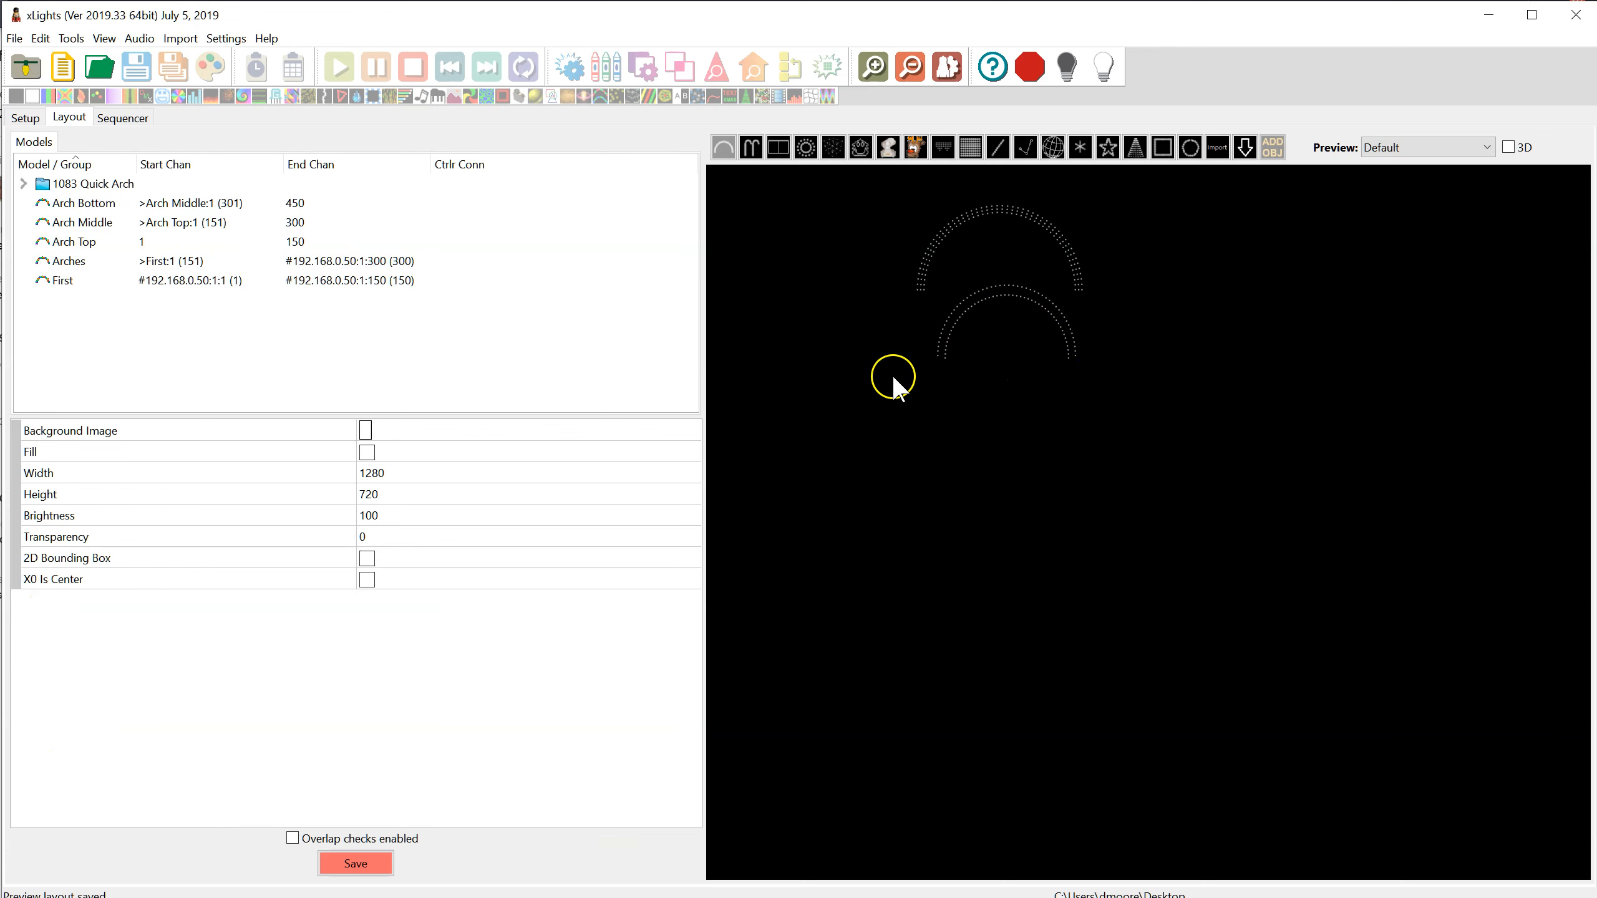
left_click_drag(968, 306, 1026, 292)
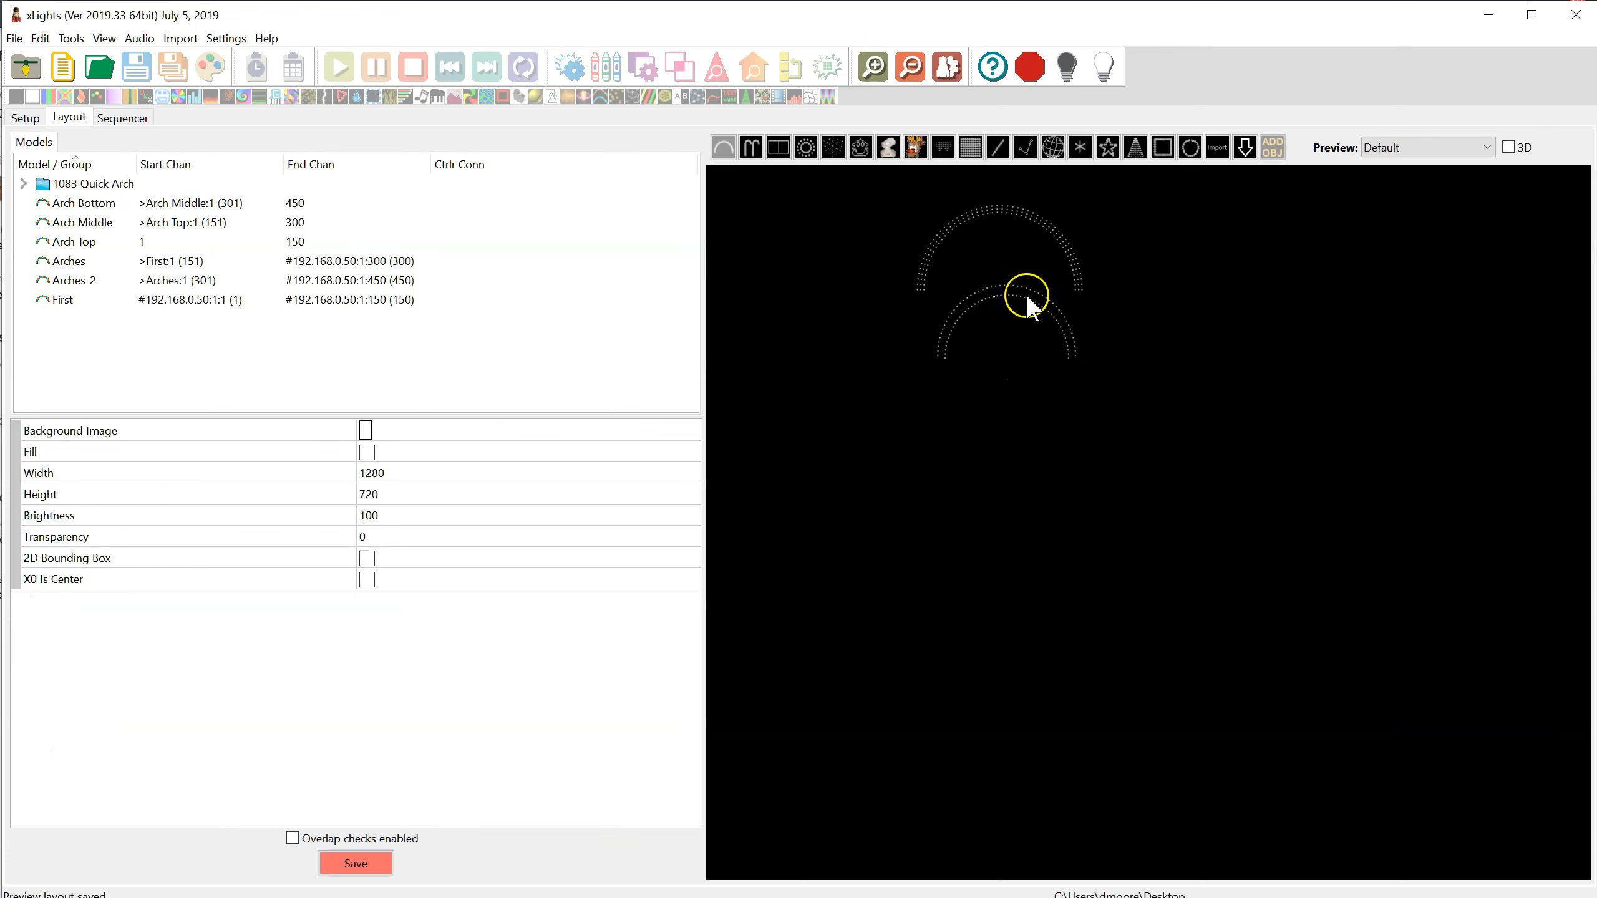
left_click(1020, 297)
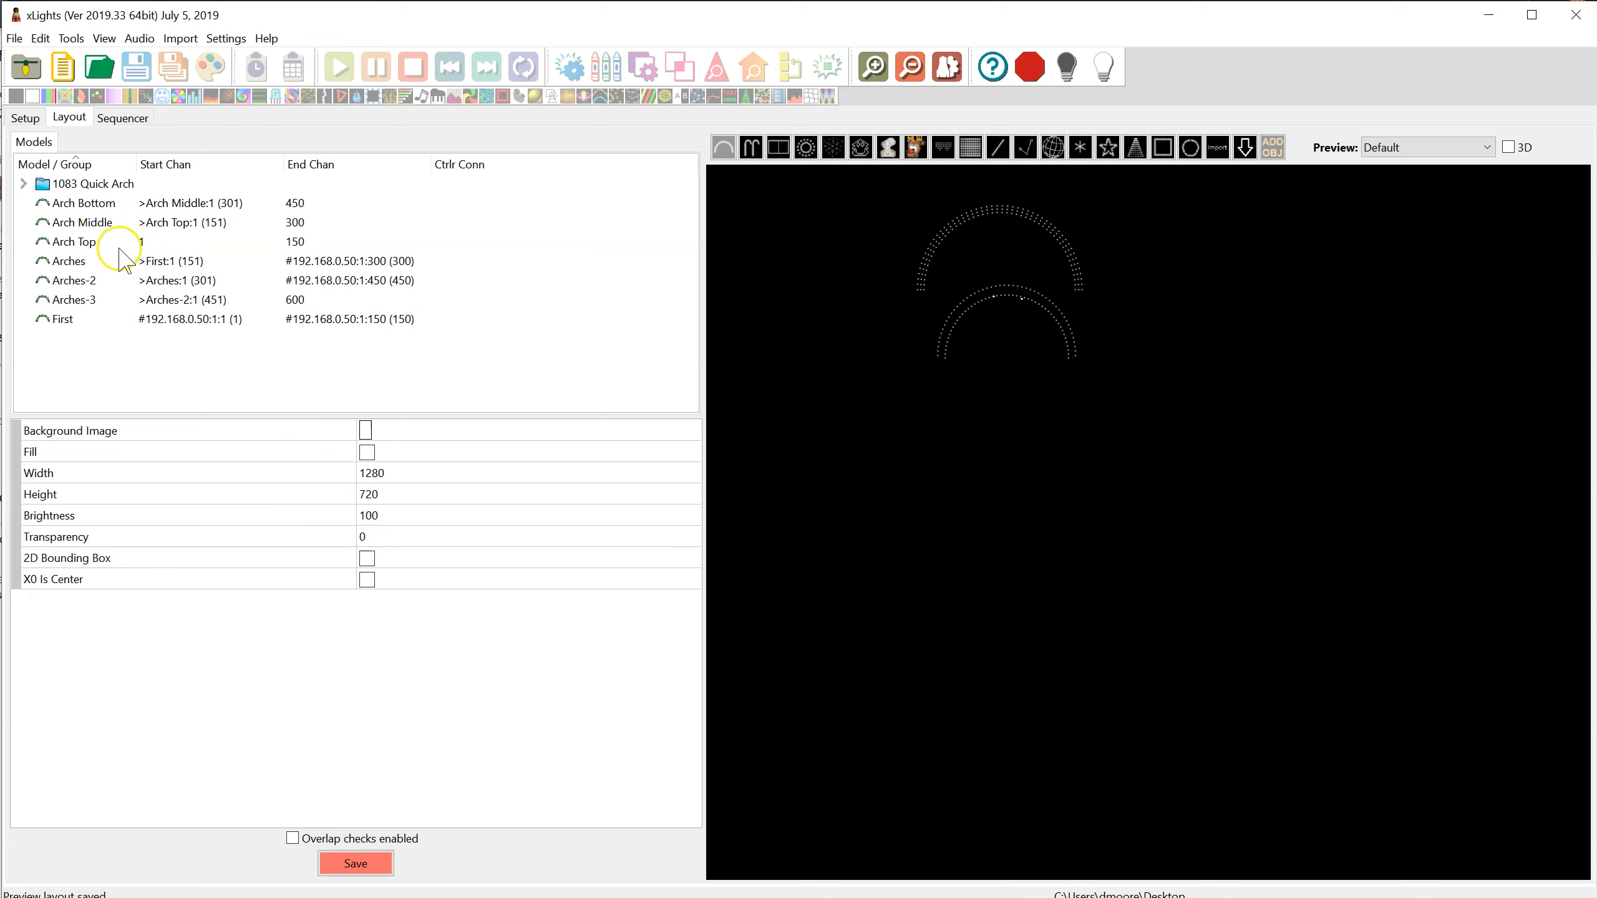
key("ctrl+z")
key("ctrl+z")
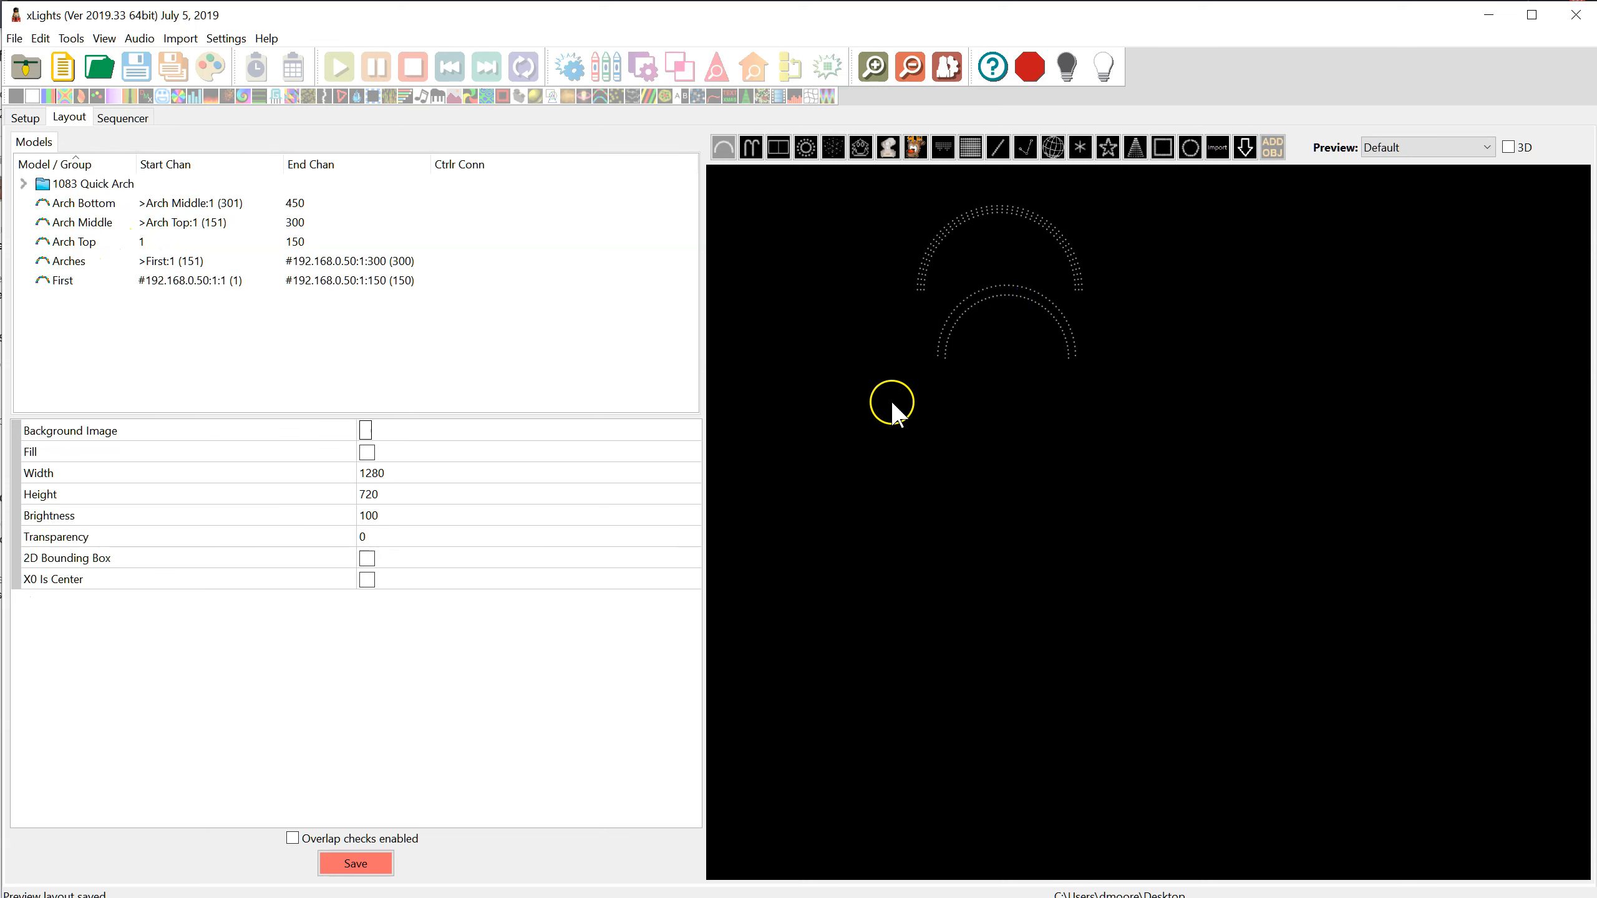
Rename the new inner arch as Second
left_click(69, 261)
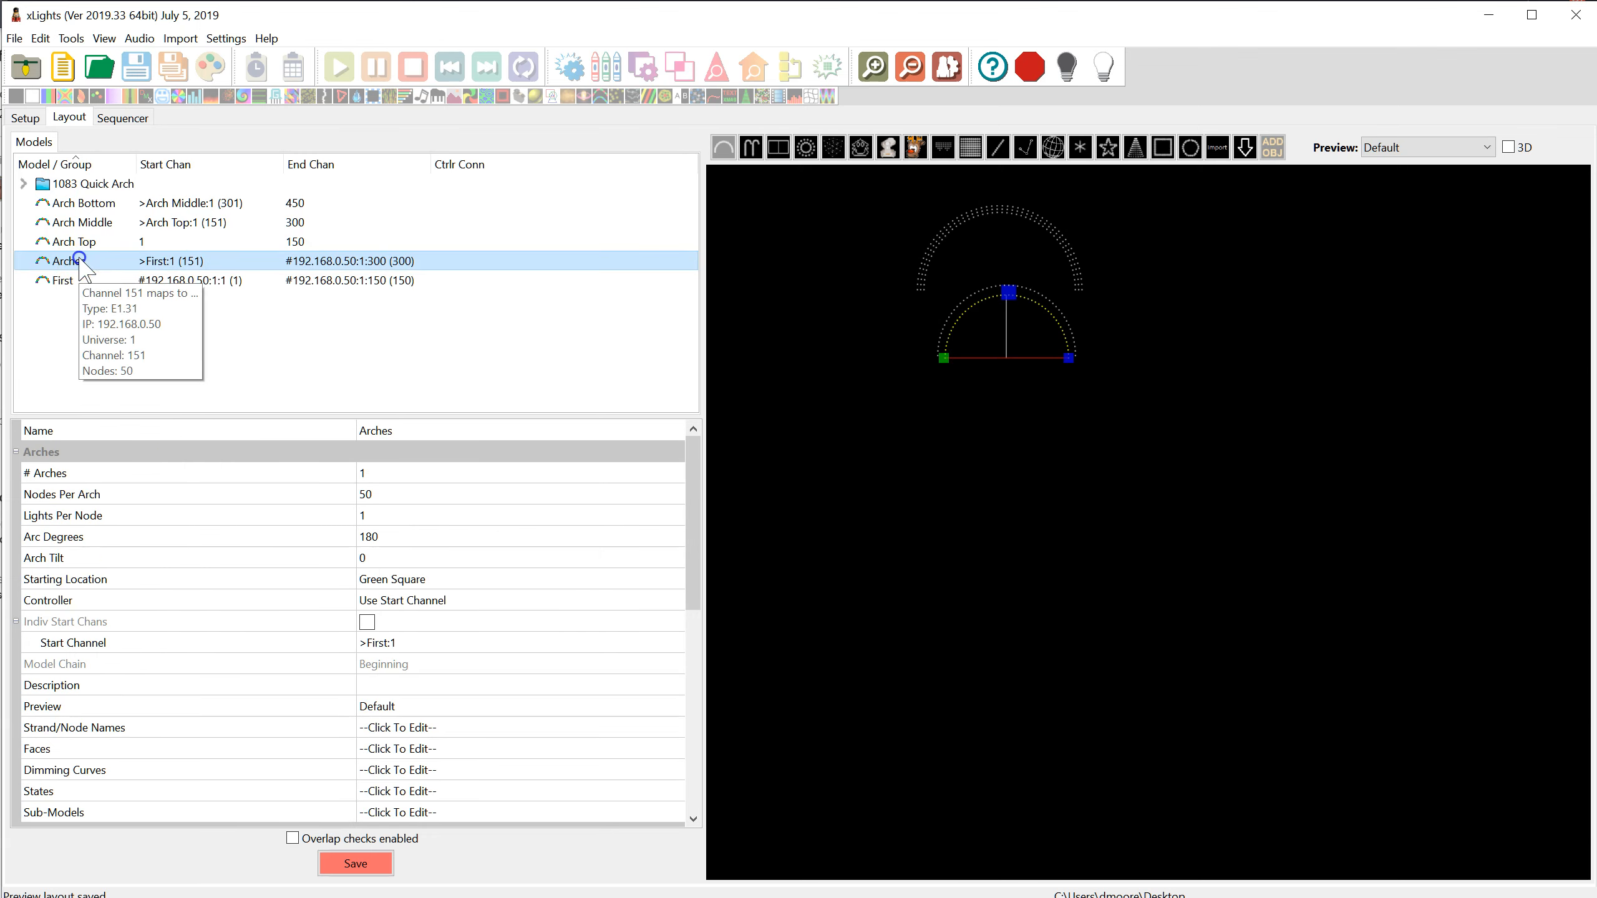
left_click(345, 433)
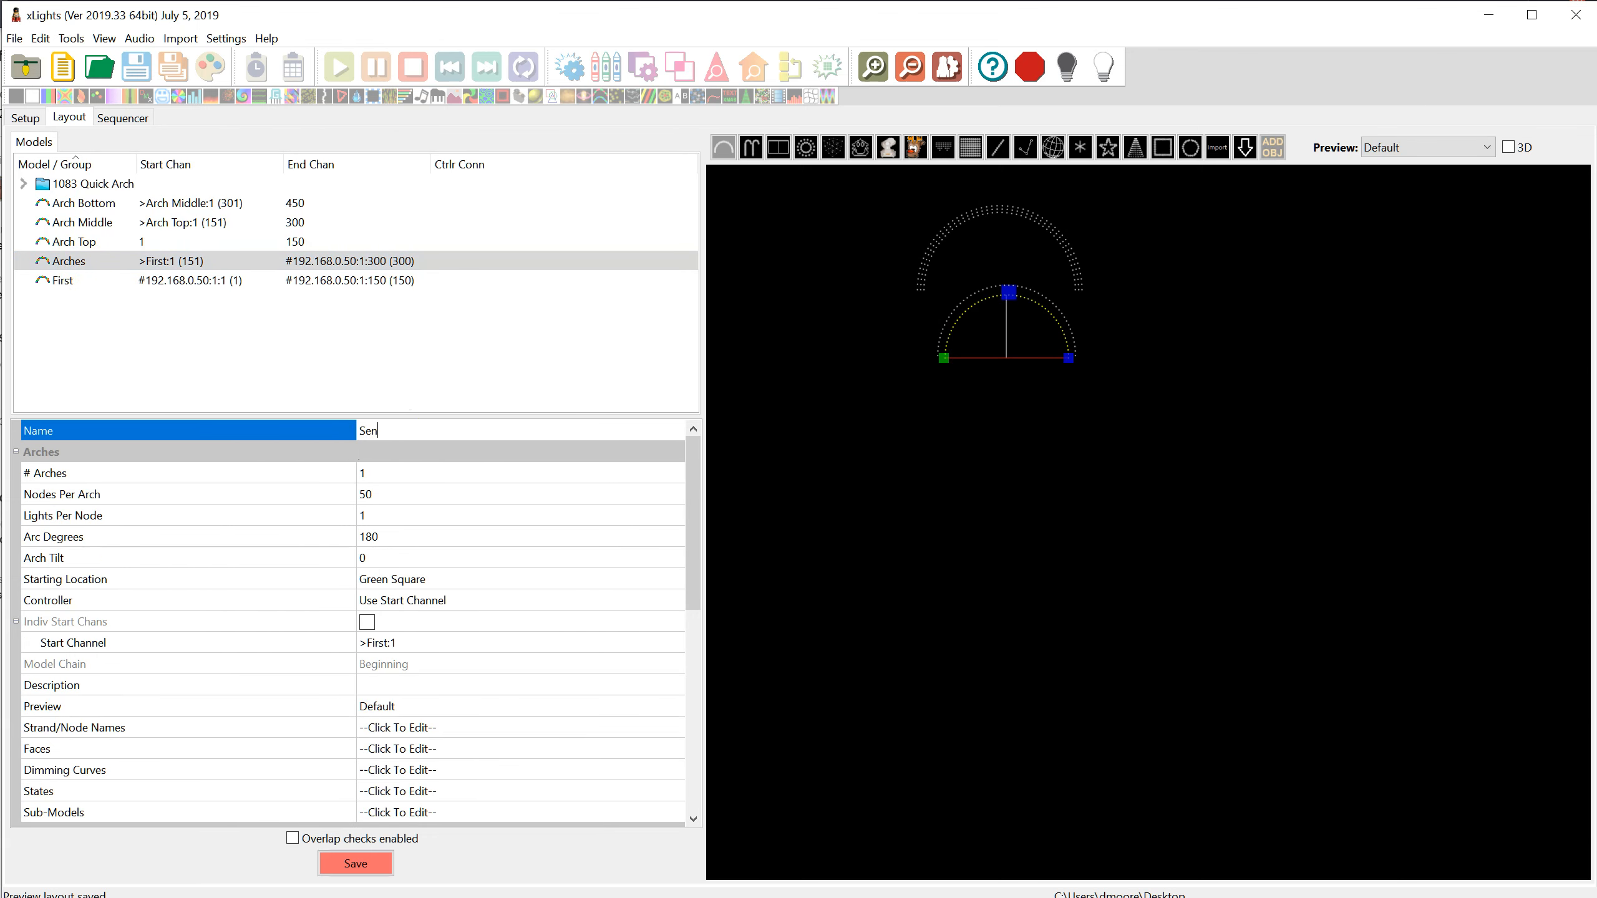
left_click(363, 864)
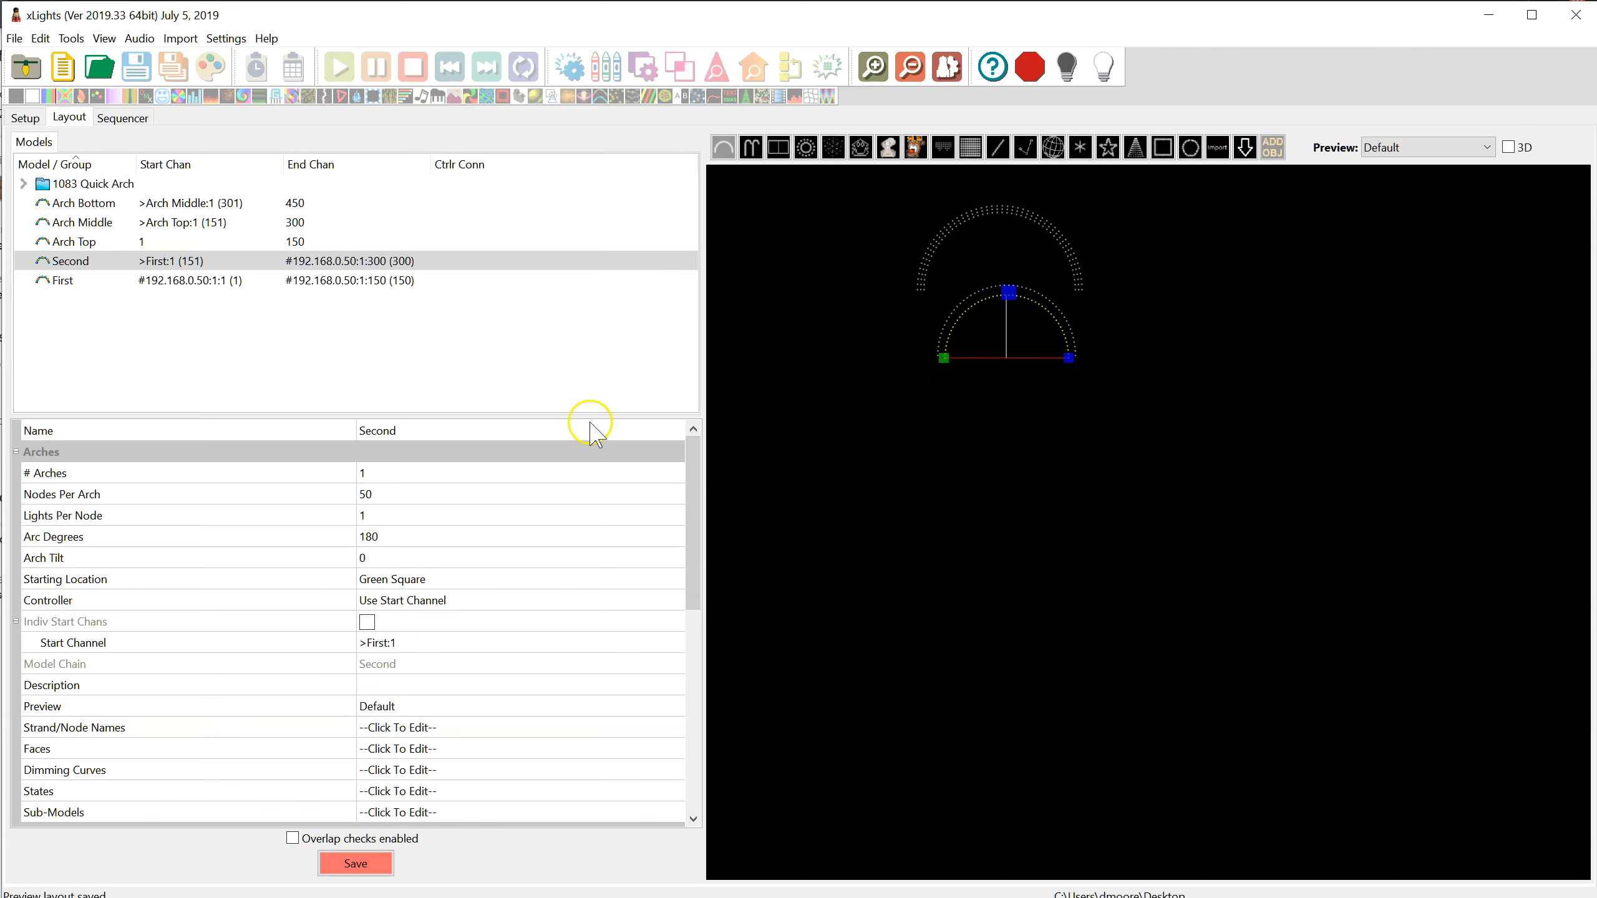
Compare the First and Second arches, and set the Second arch's starting location to Blue Square
mouse_move(216, 267)
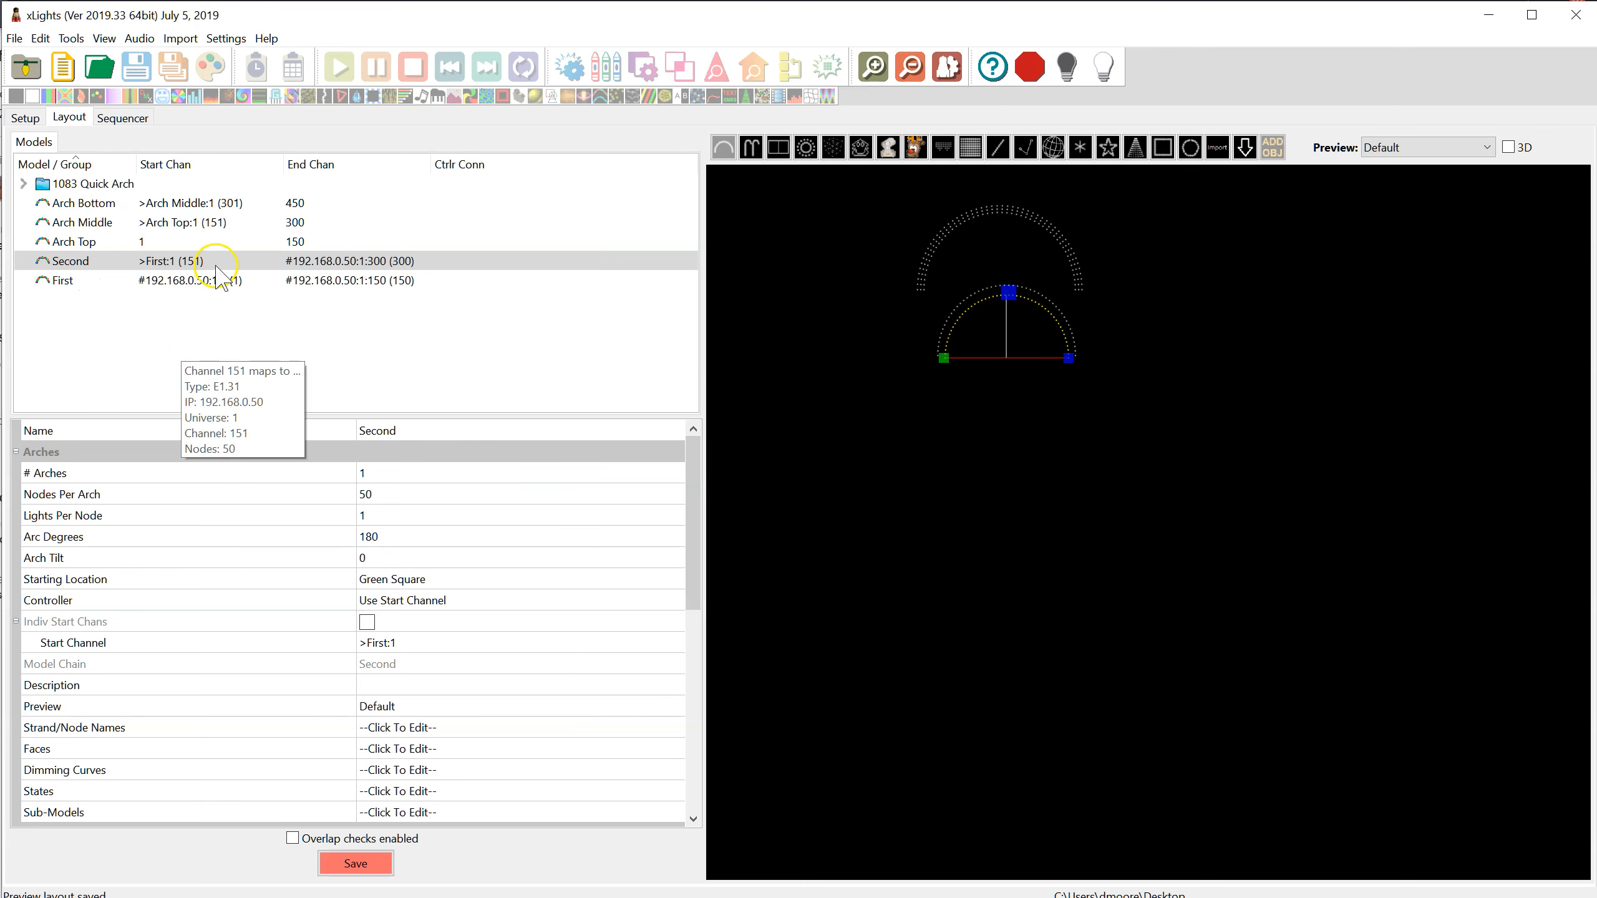
left_click(132, 281)
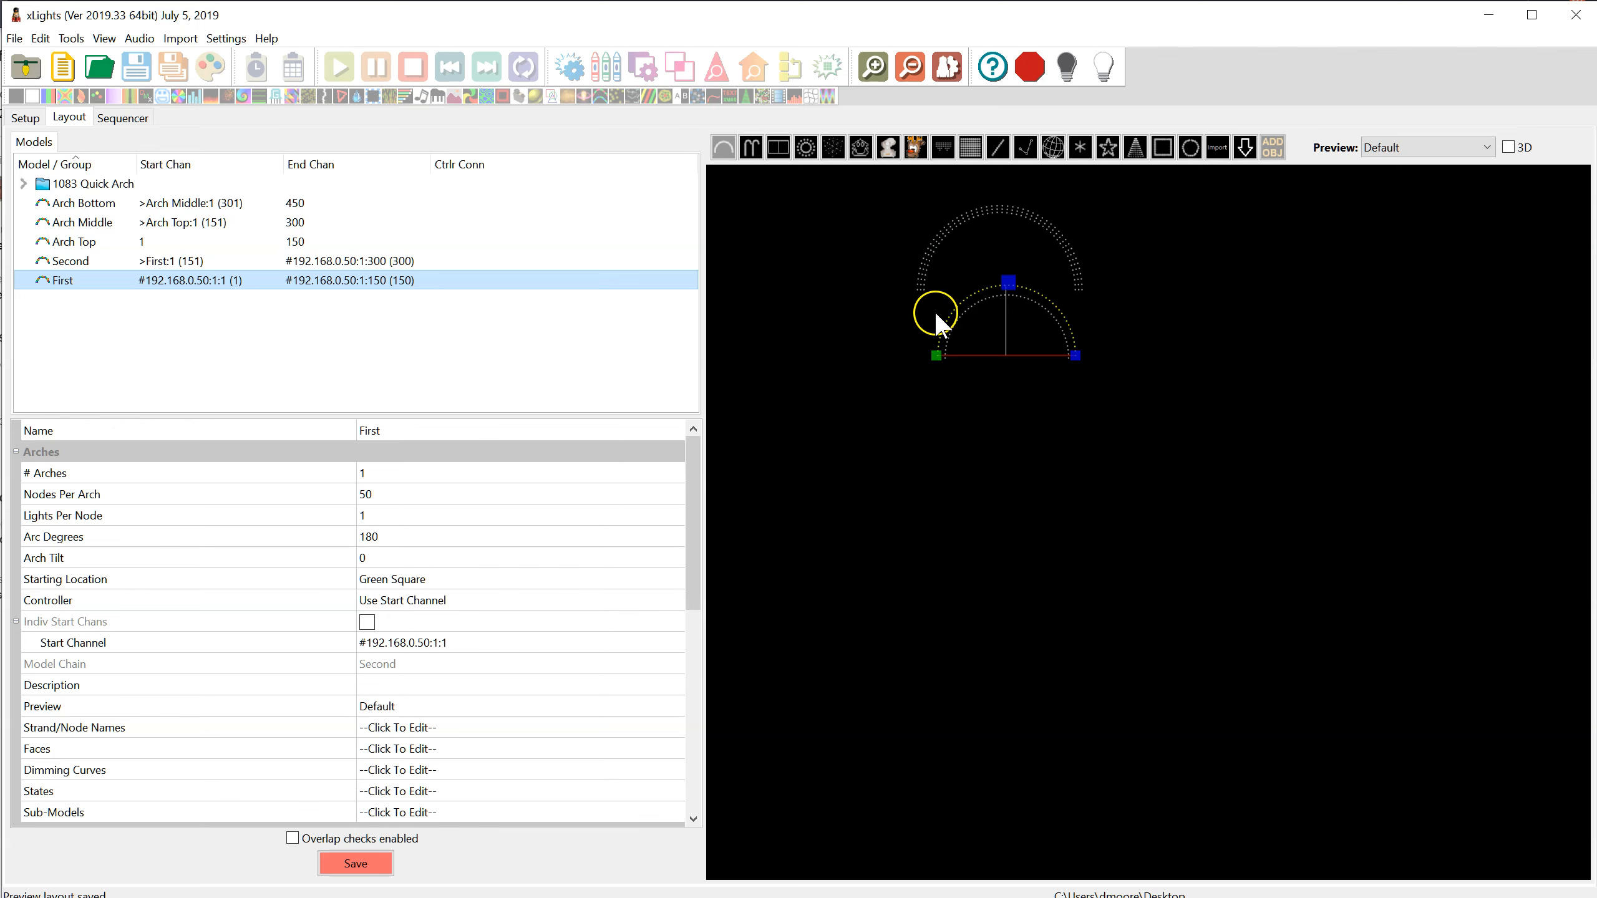
left_click(74, 260)
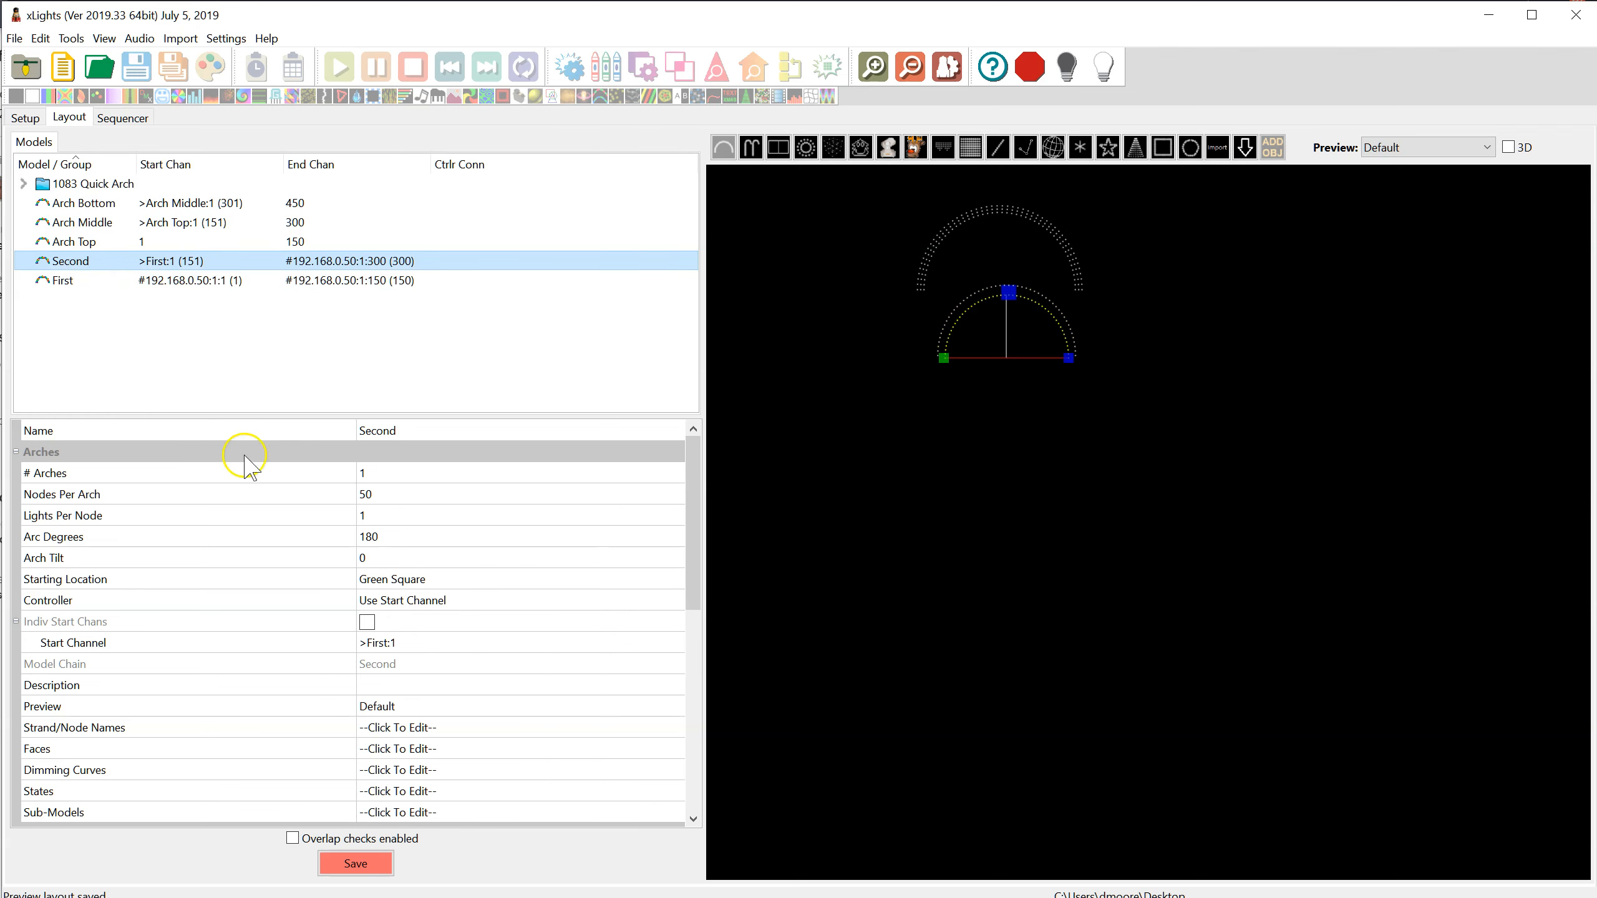
left_click(458, 579)
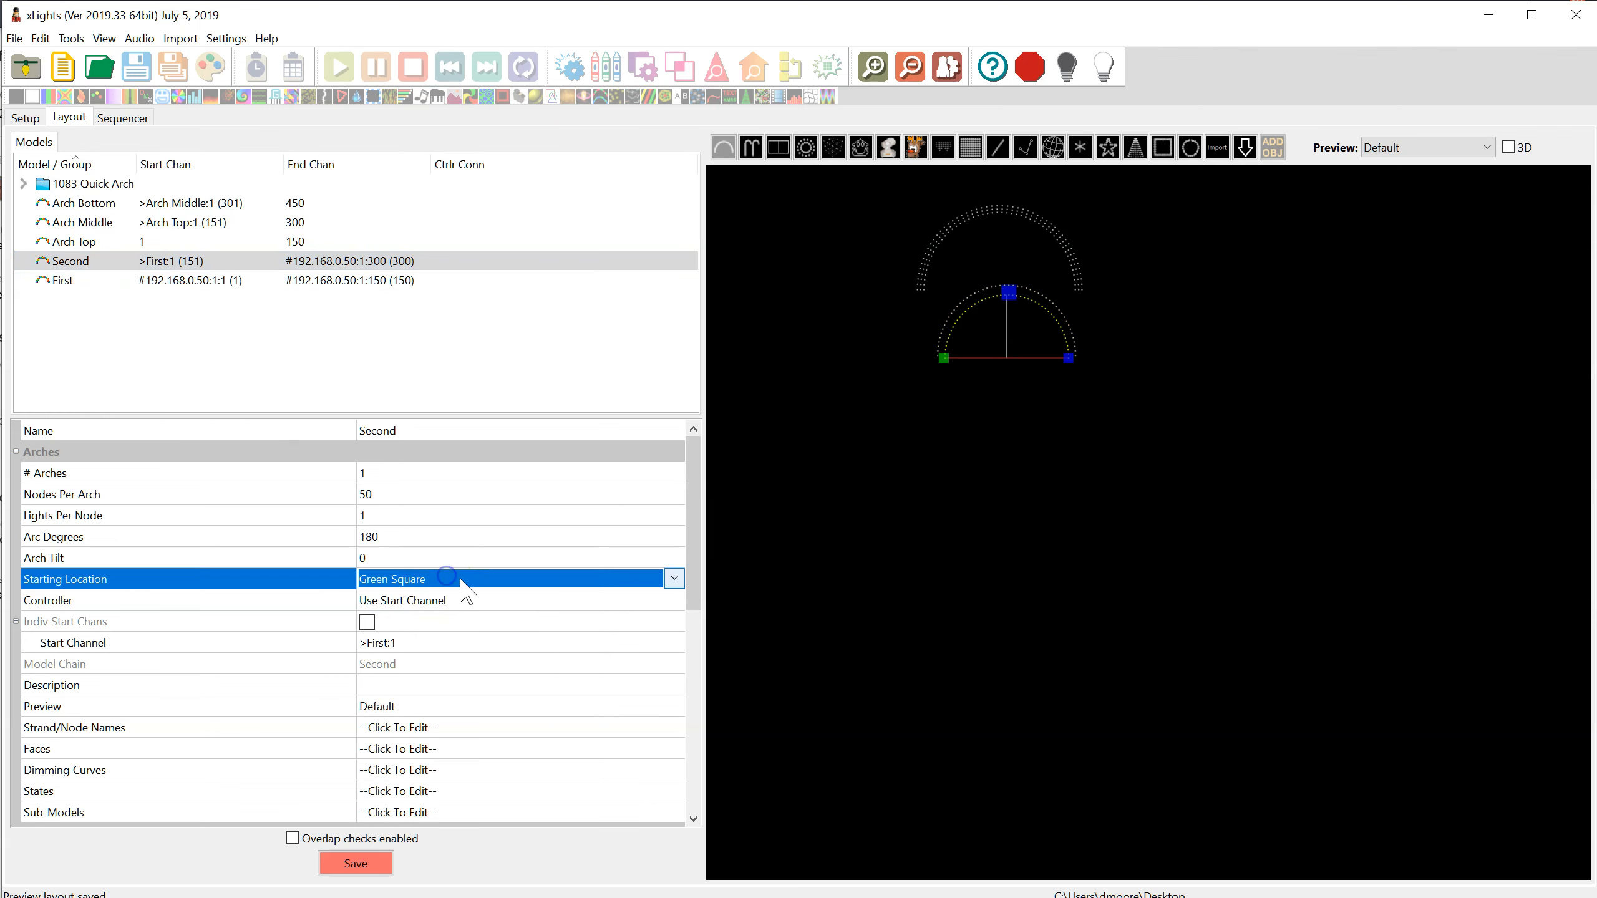
left_click(658, 580)
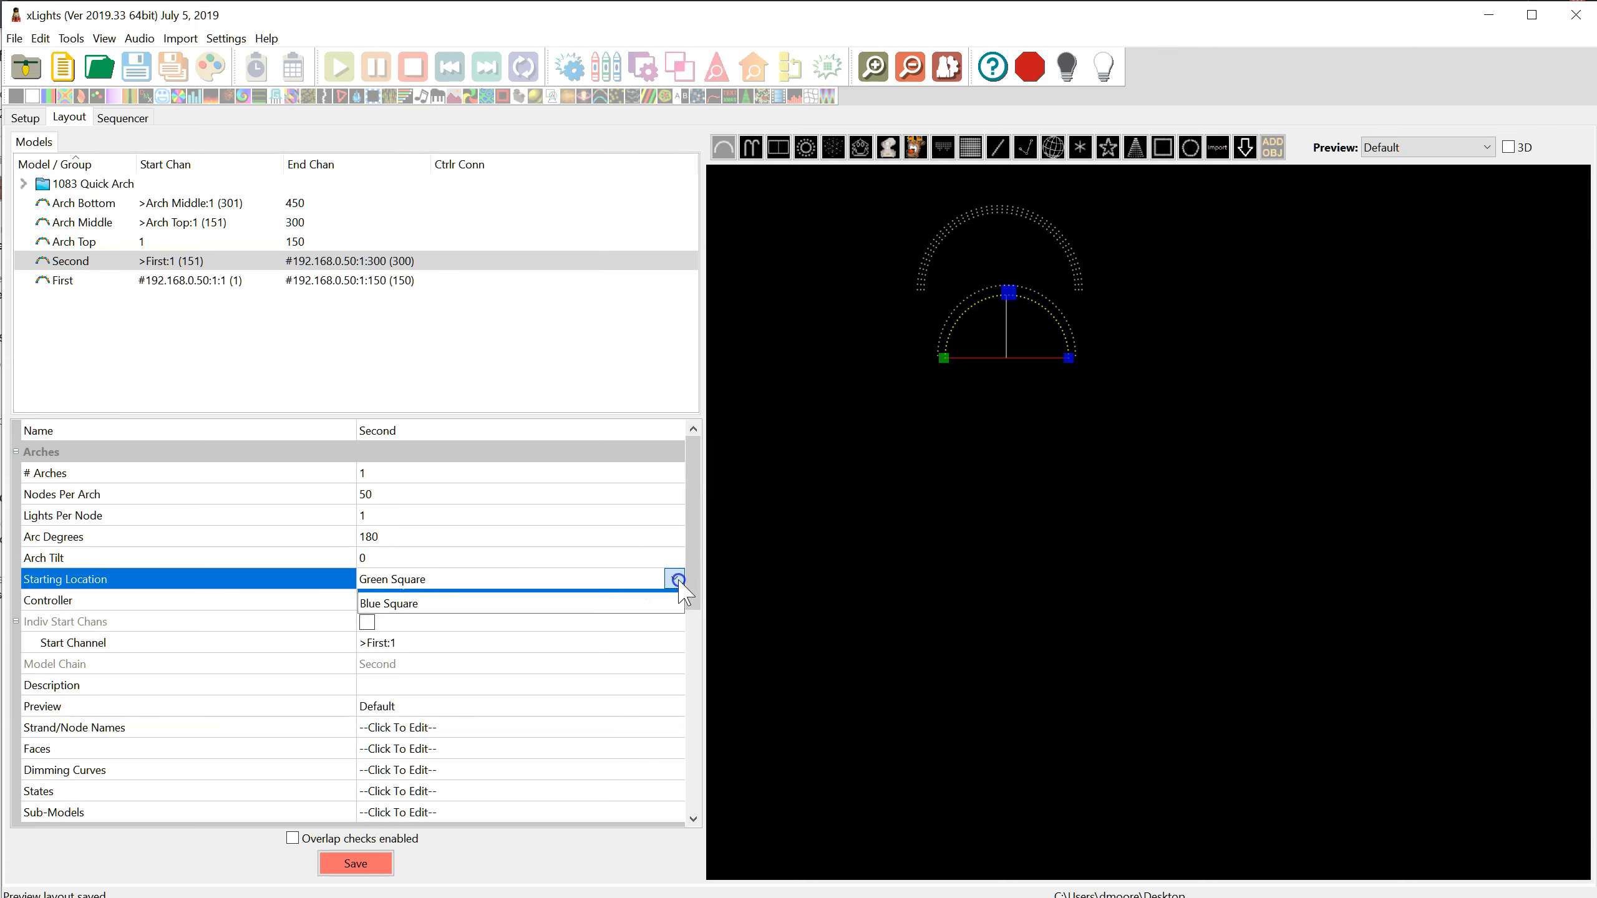
left_click(539, 620)
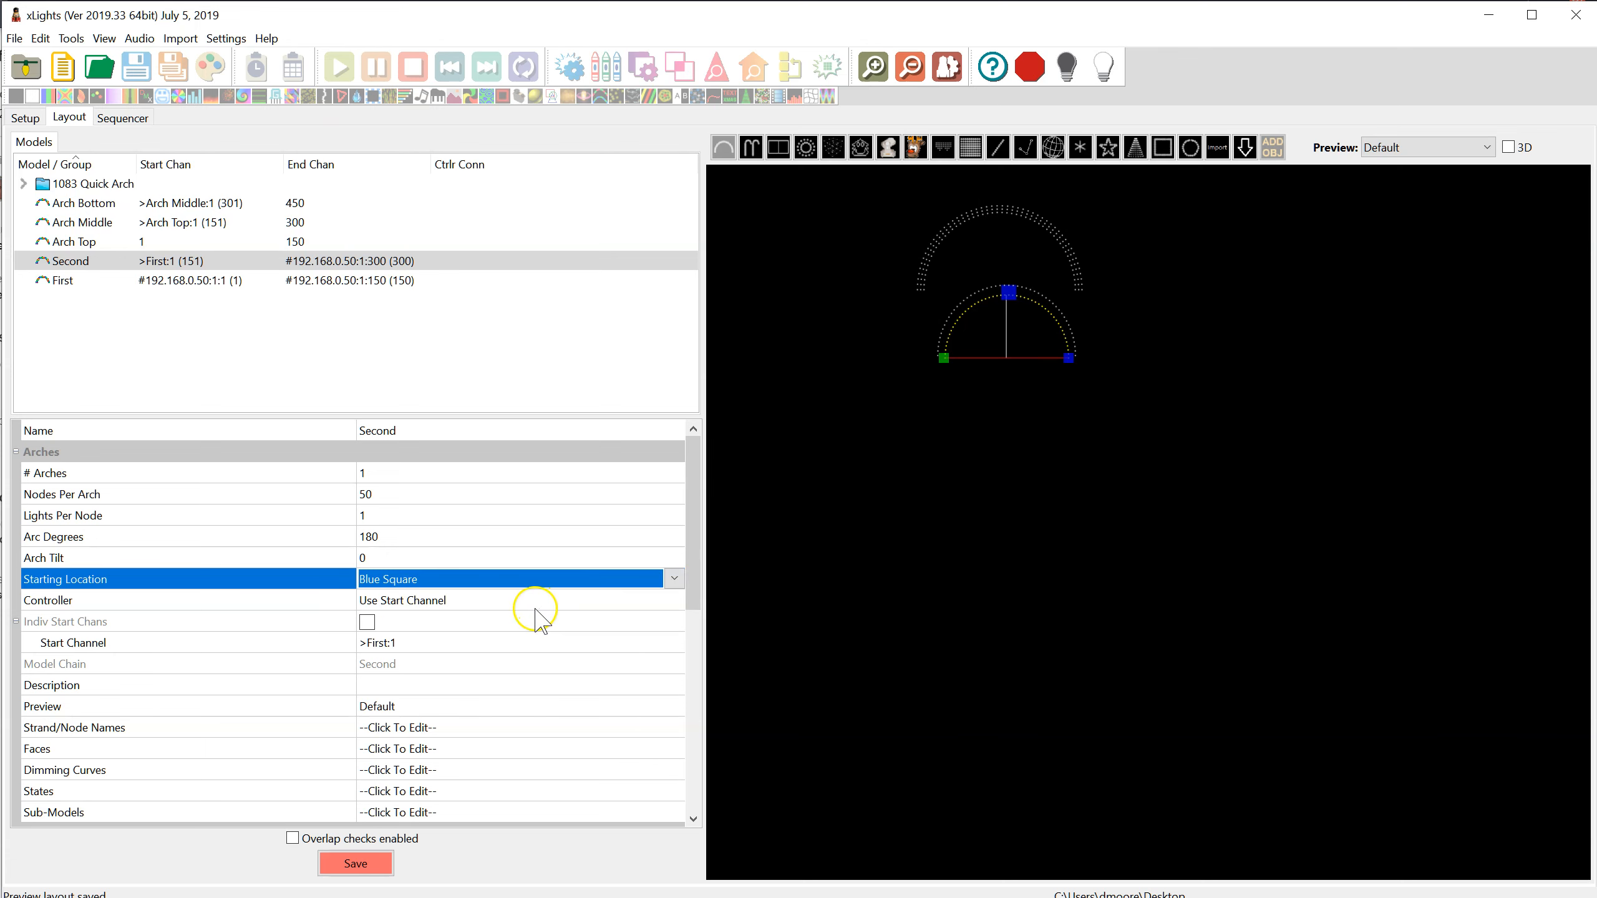
Set the Second arch's start channel to channel 1 from the end of model First and save the layout
left_click(444, 642)
left_click(673, 642)
left_click(234, 258)
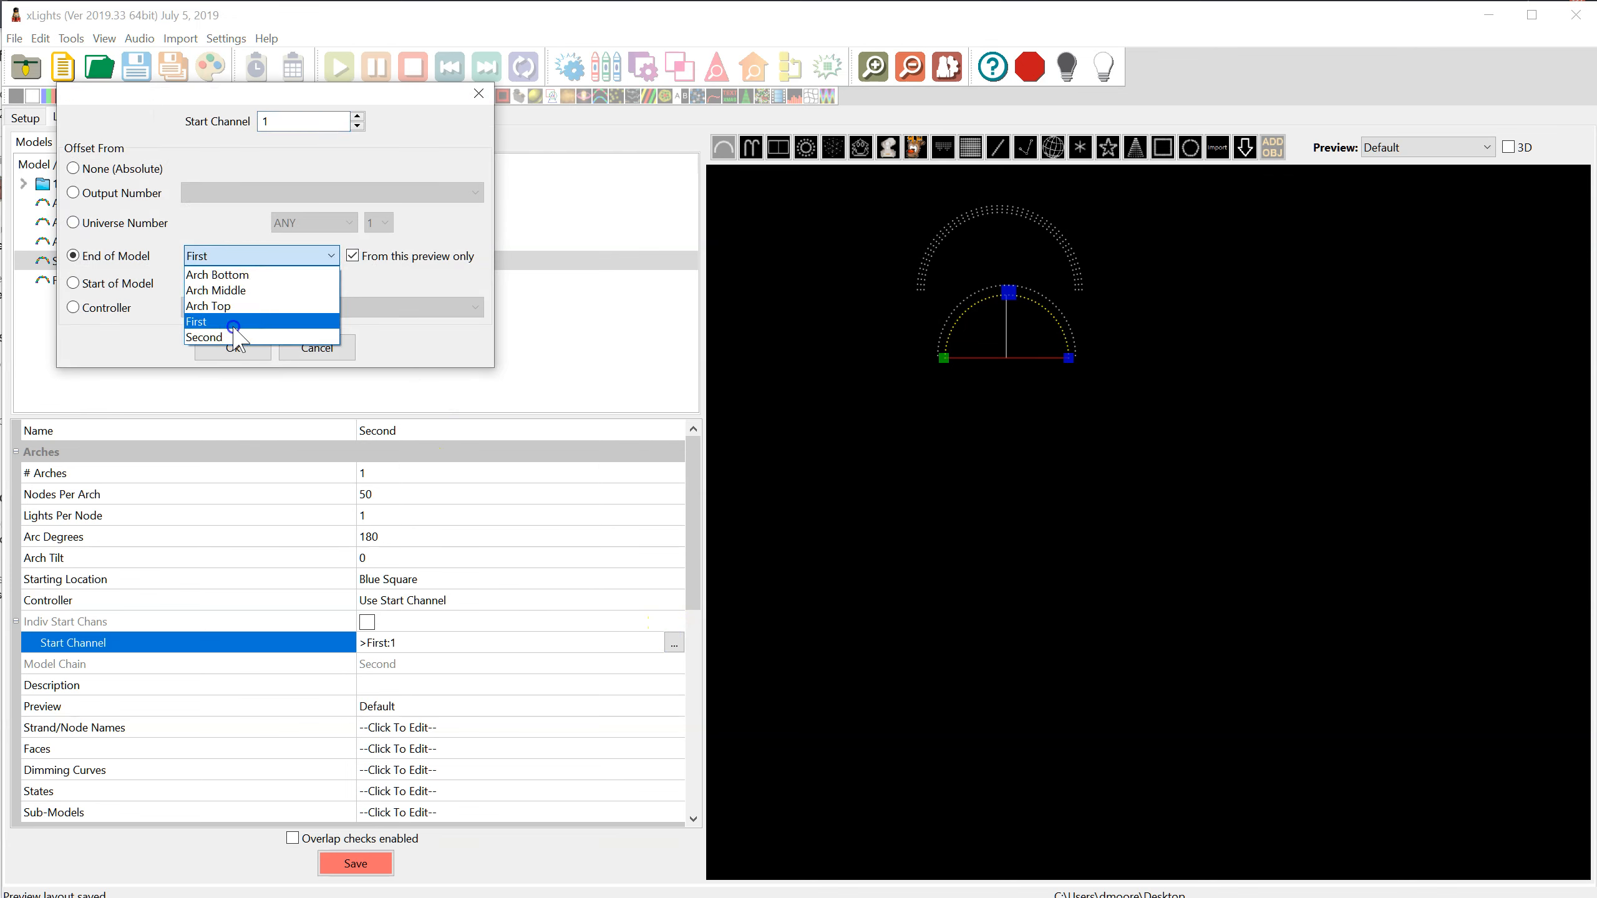
left_click(233, 324)
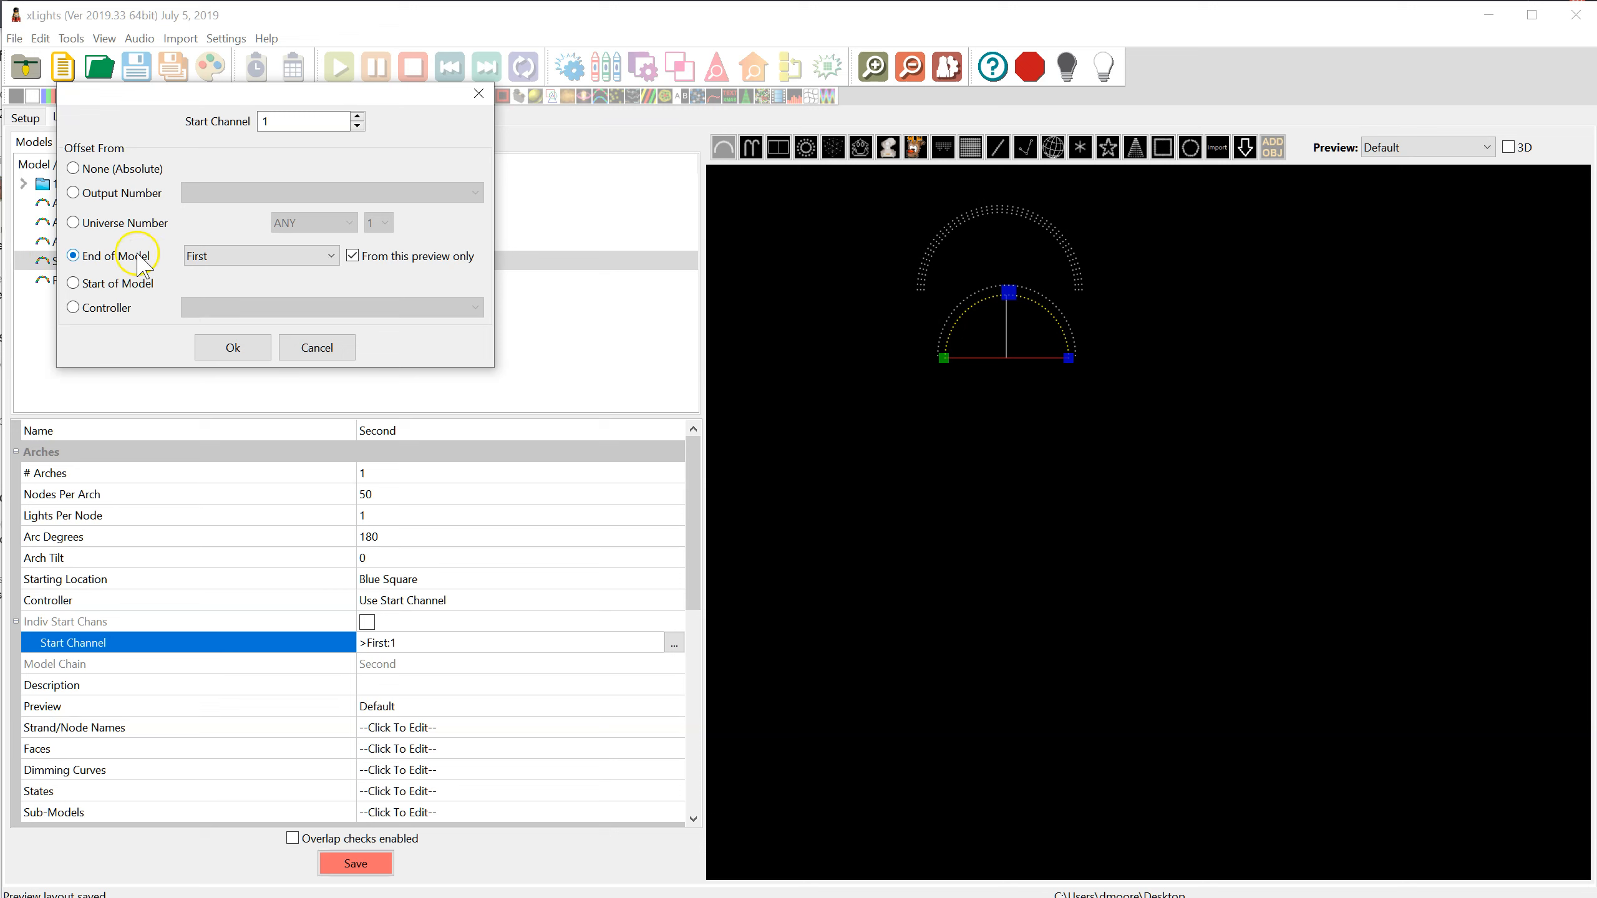
left_click(212, 353)
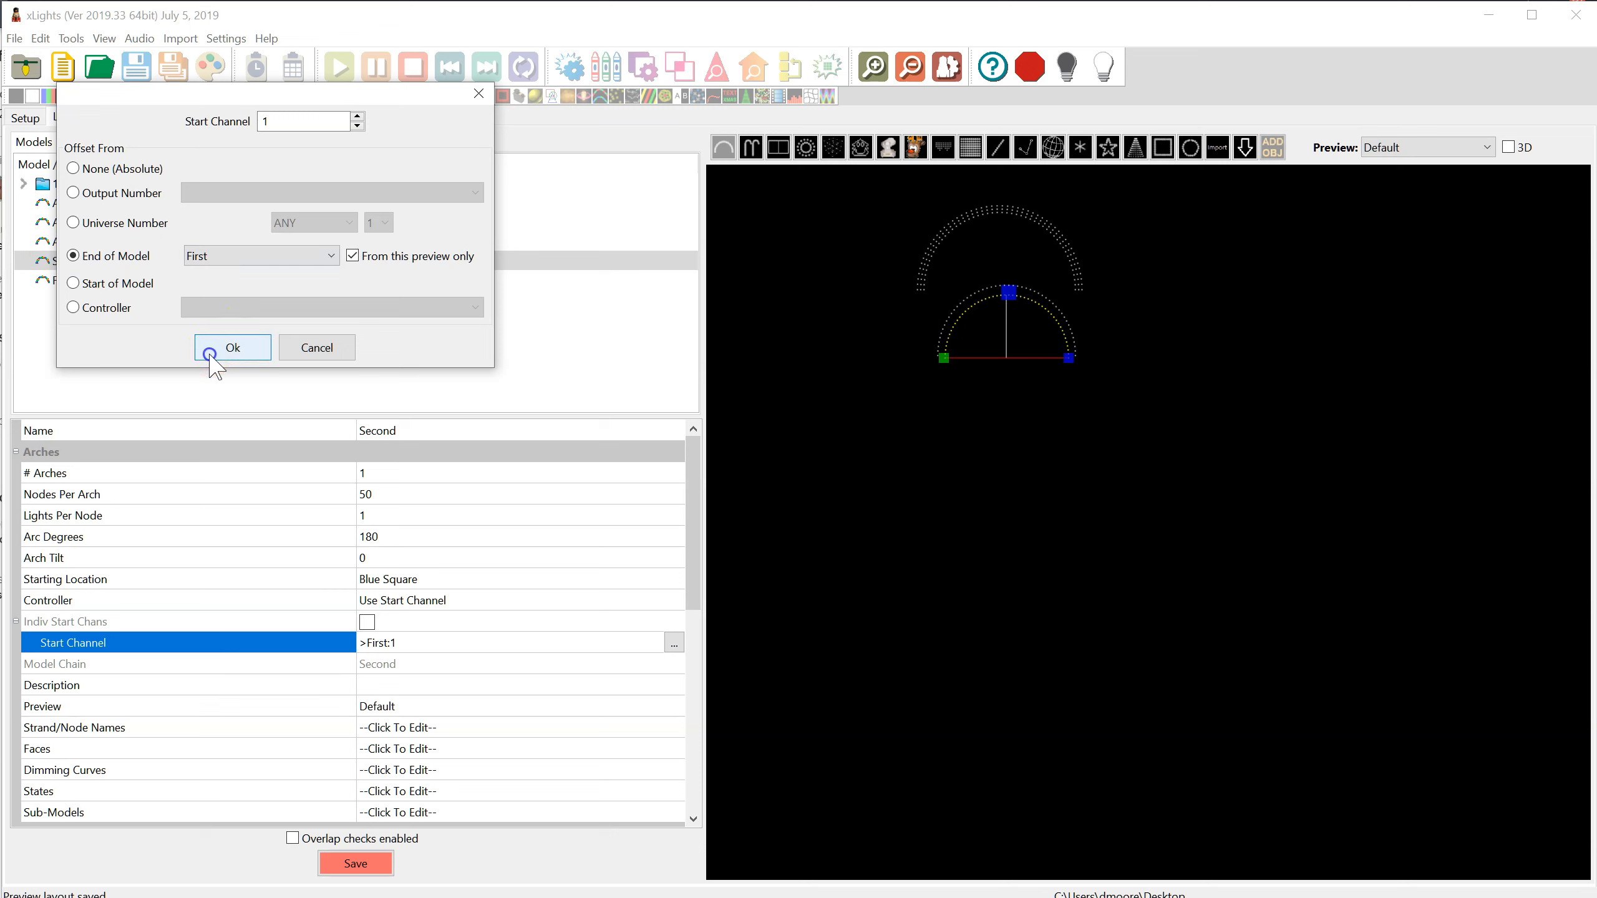
left_click(356, 865)
Draw a third, smaller arch inside the Second arch and name it Third
left_click(723, 148)
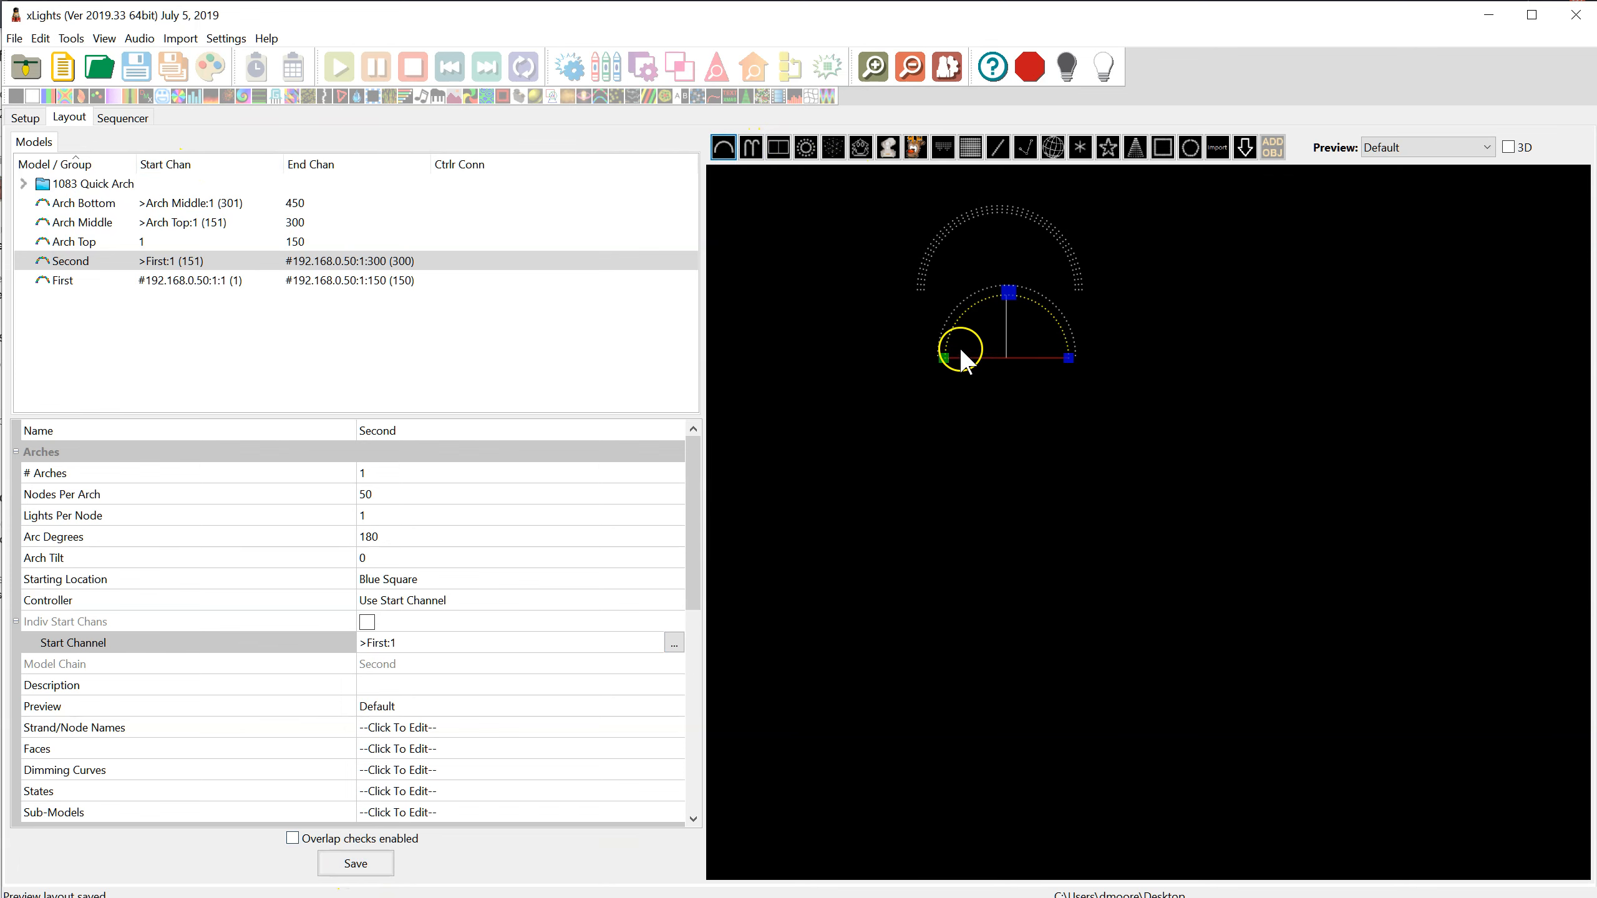
left_click(958, 346)
left_click(724, 147)
left_click_drag(955, 347, 1057, 350)
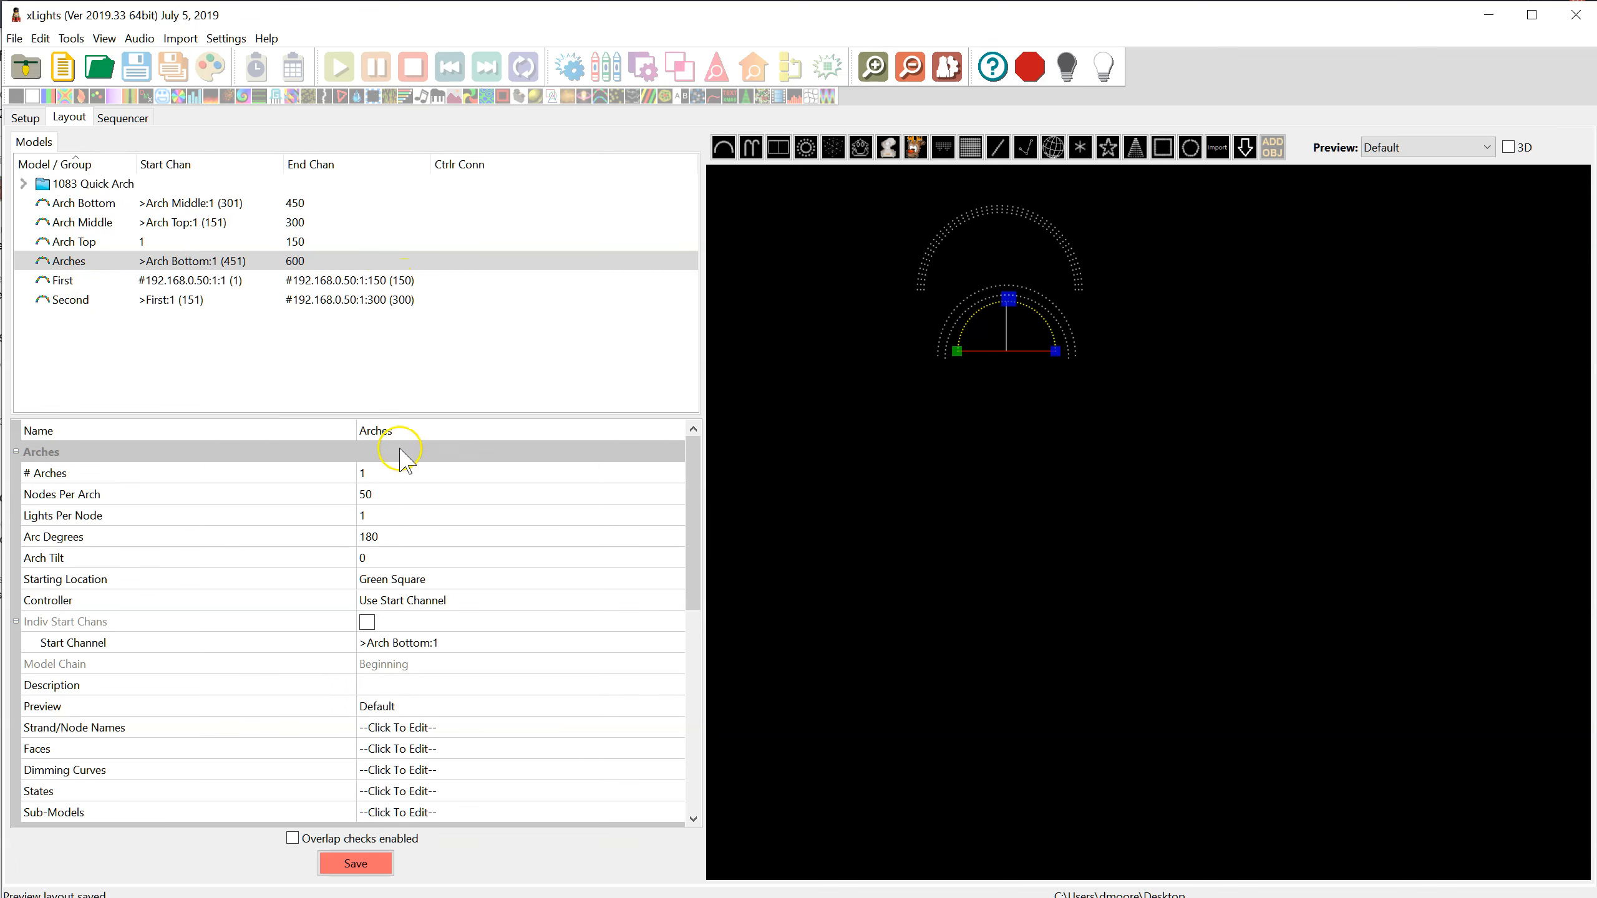
left_click(302, 431)
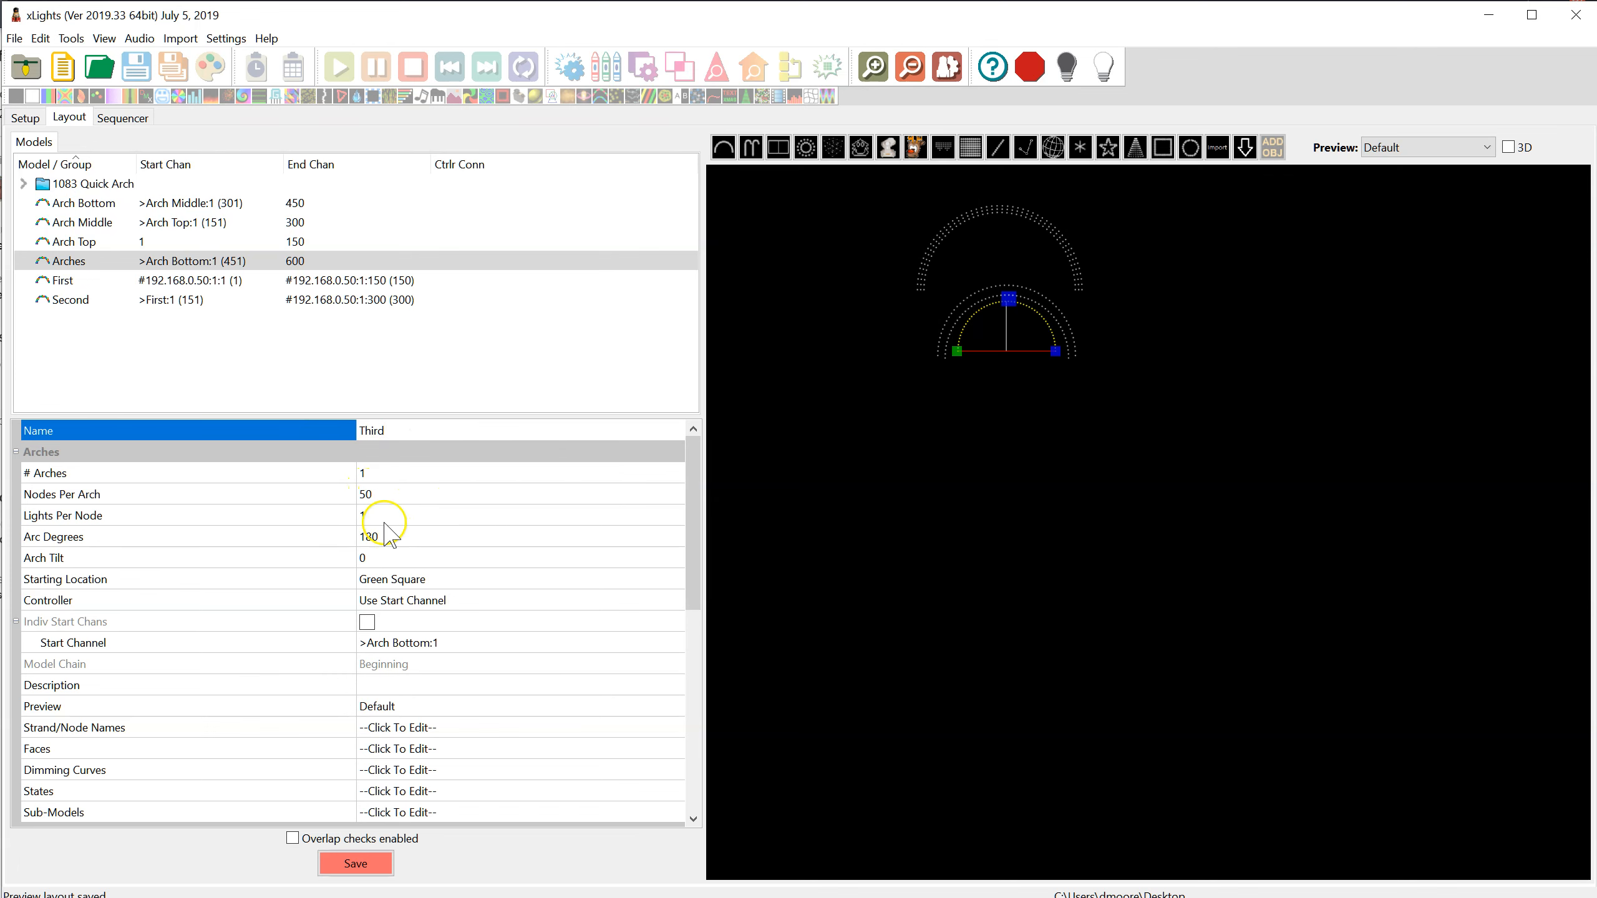
key("Return")
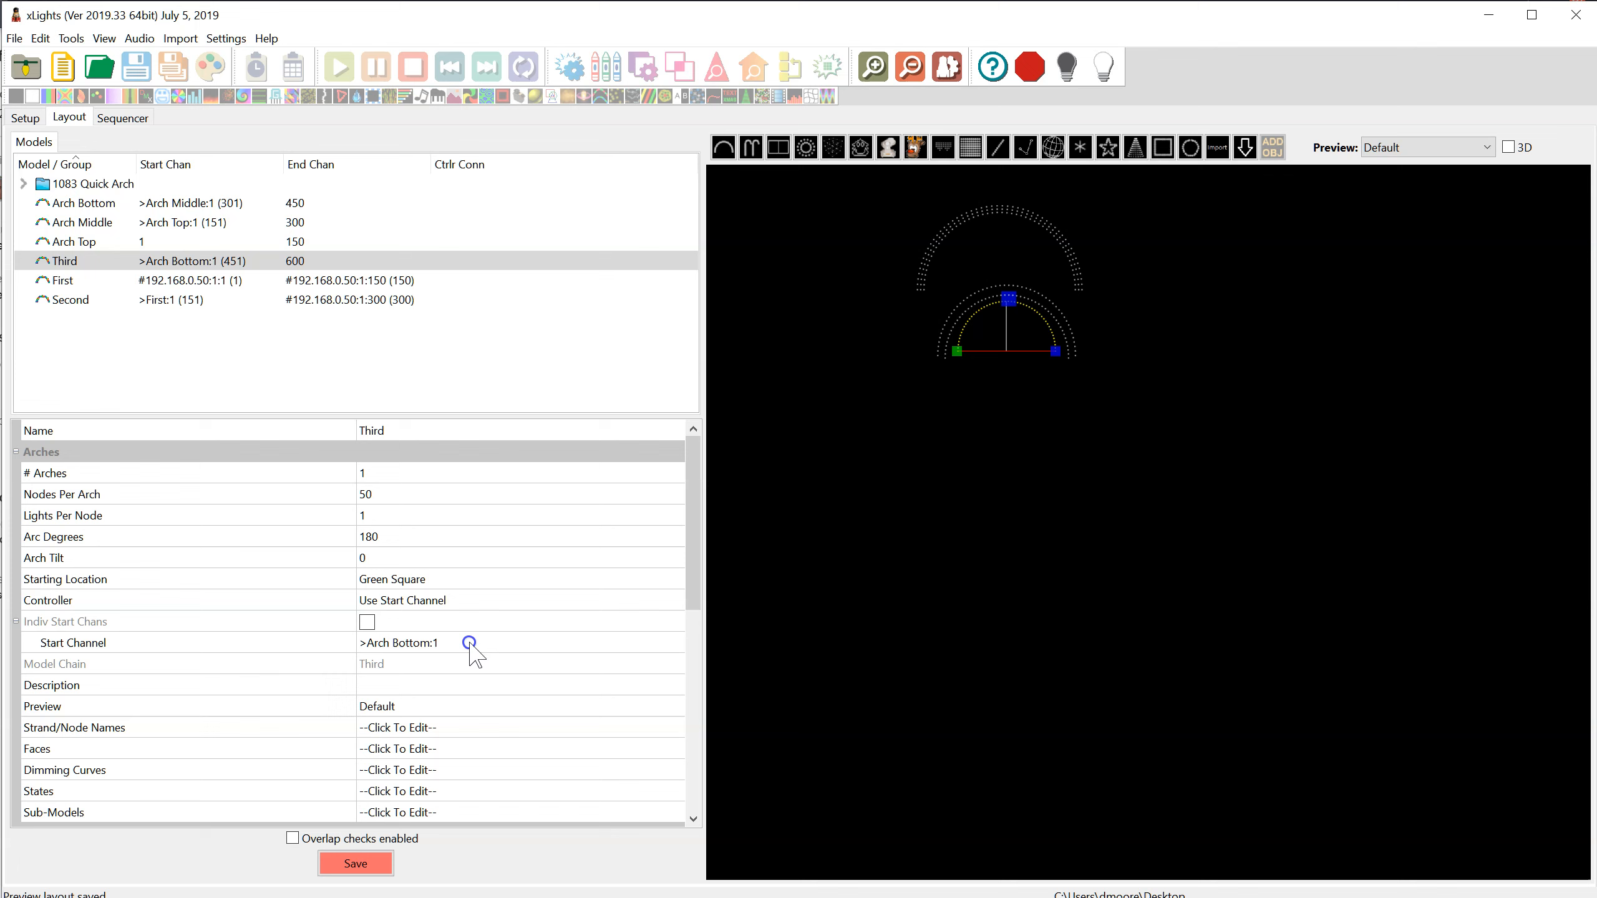
Set the Third arch's start channel to channel 1 from the end of model Second, and review the chained arches
left_click(670, 642)
left_click(673, 642)
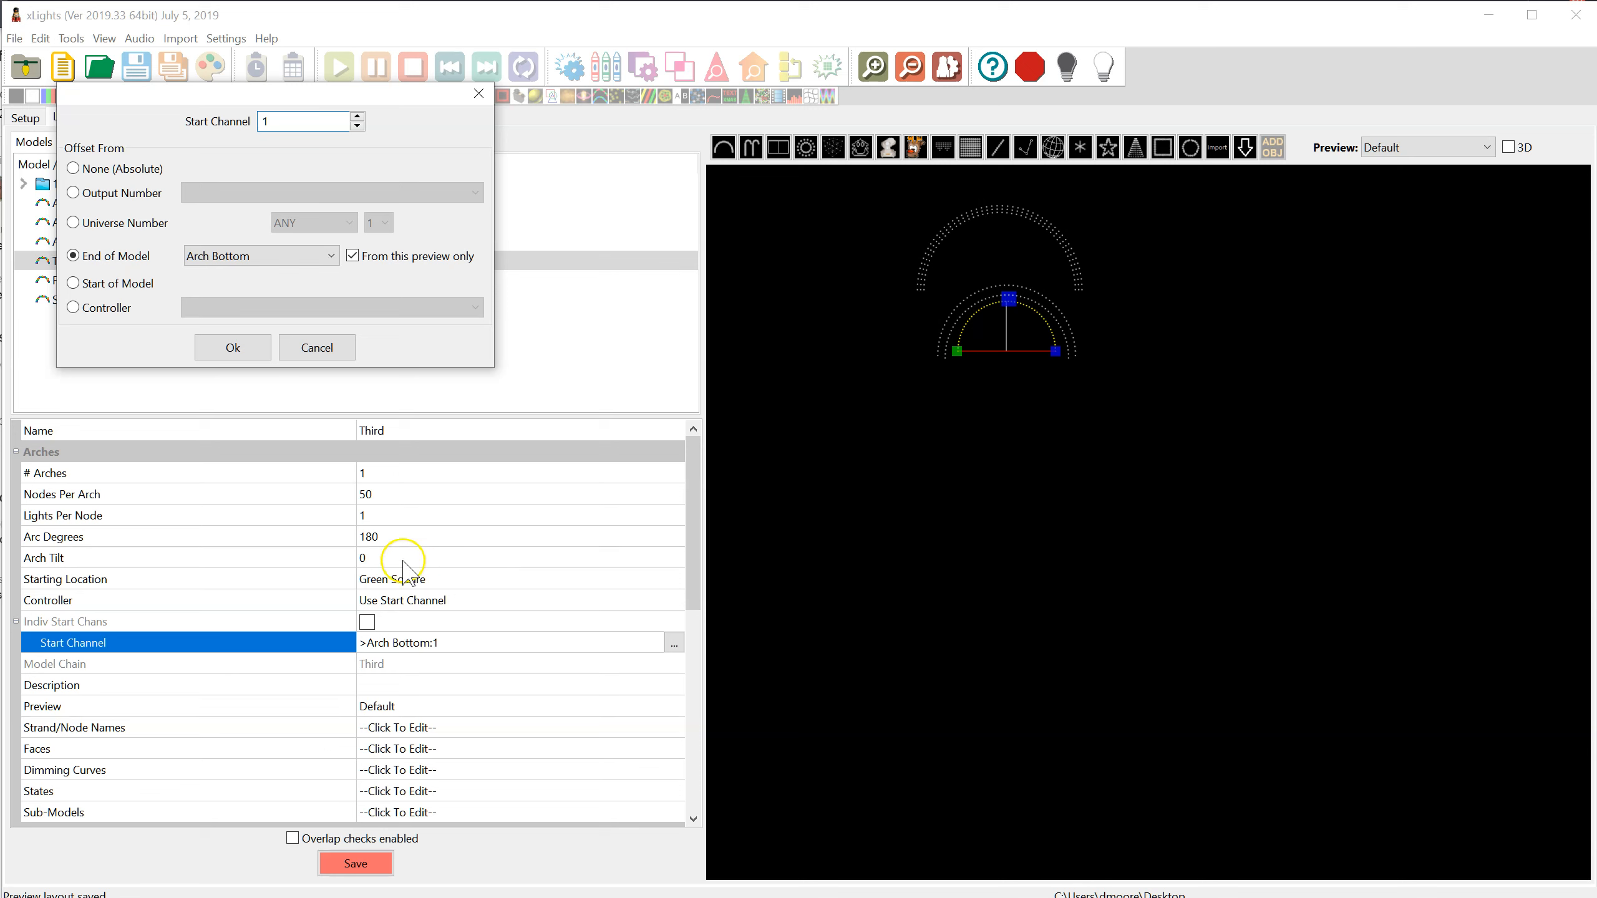
left_click(265, 256)
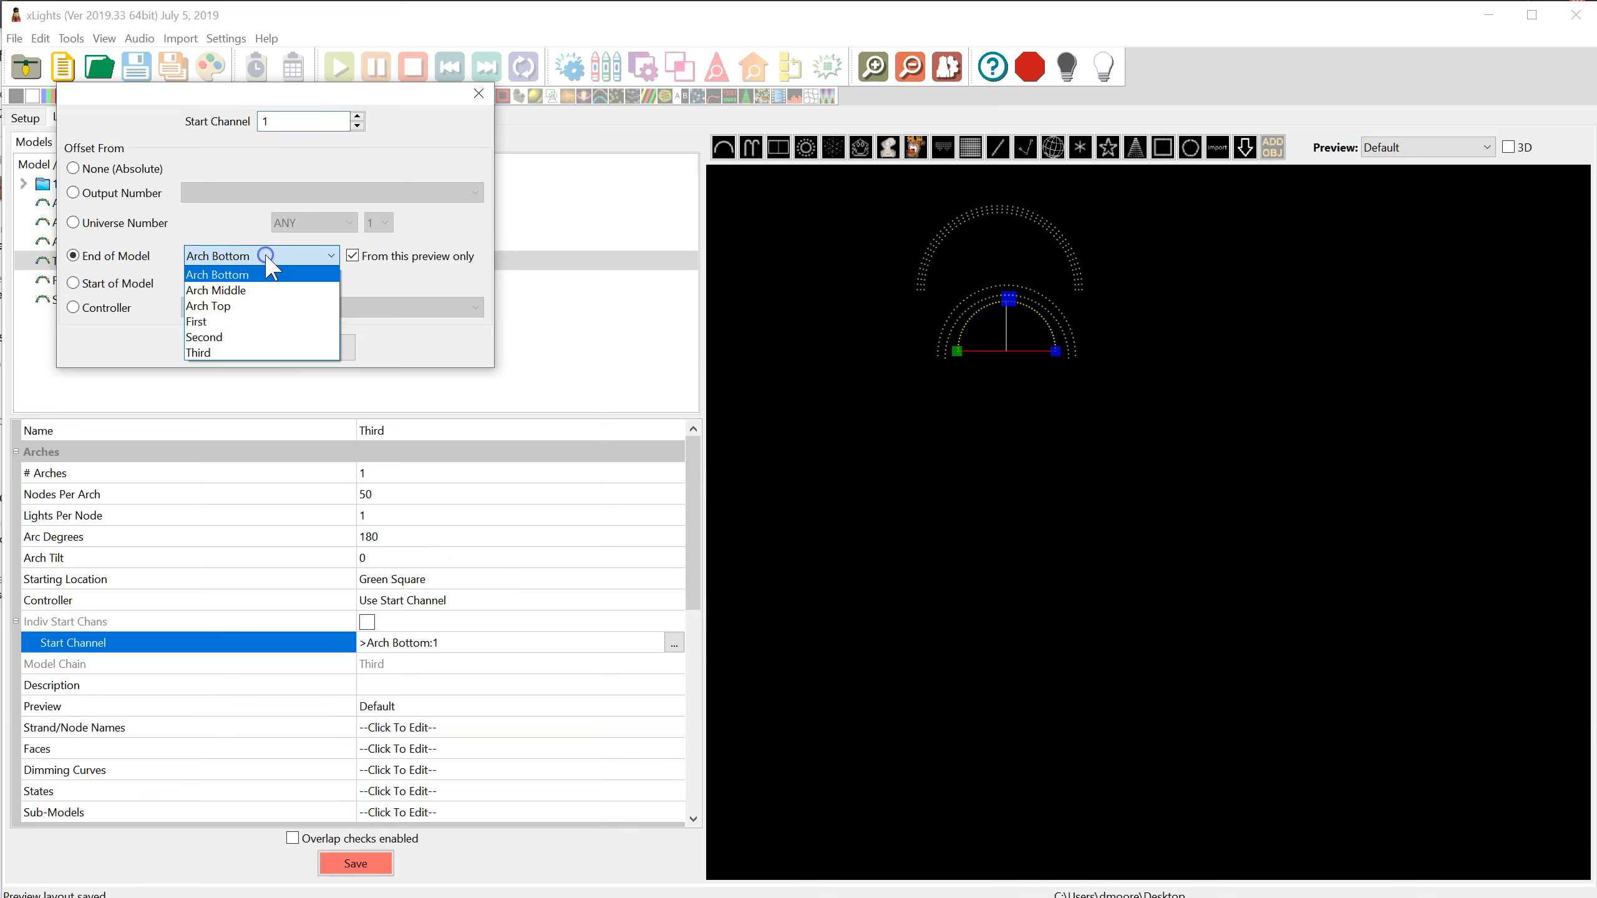
left_click(239, 339)
left_click(239, 348)
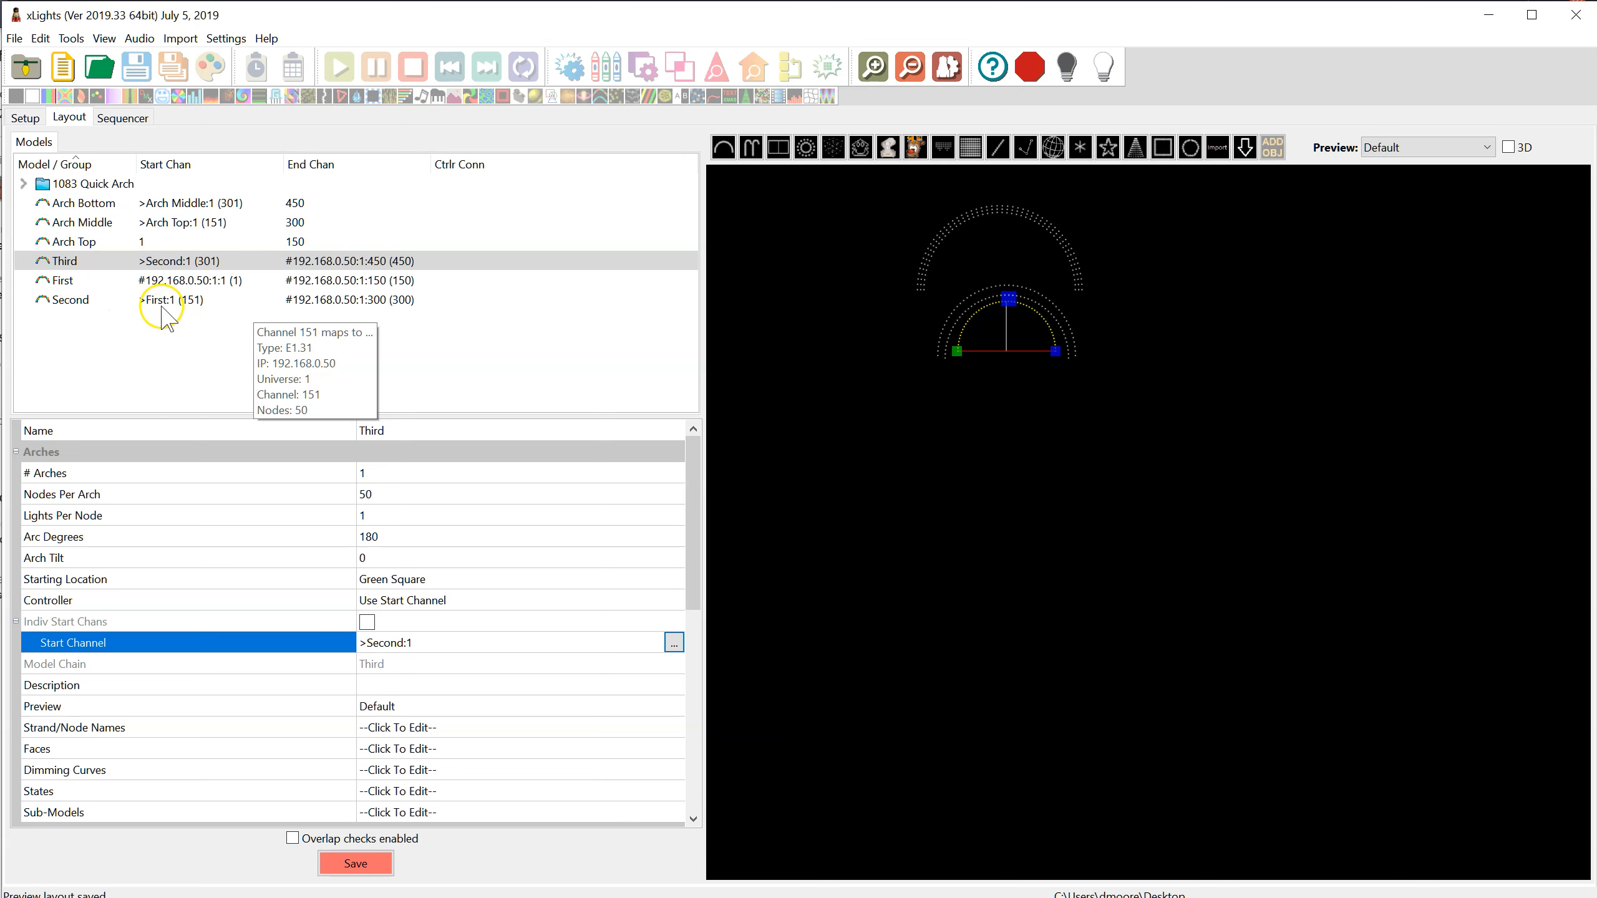
left_click(157, 282)
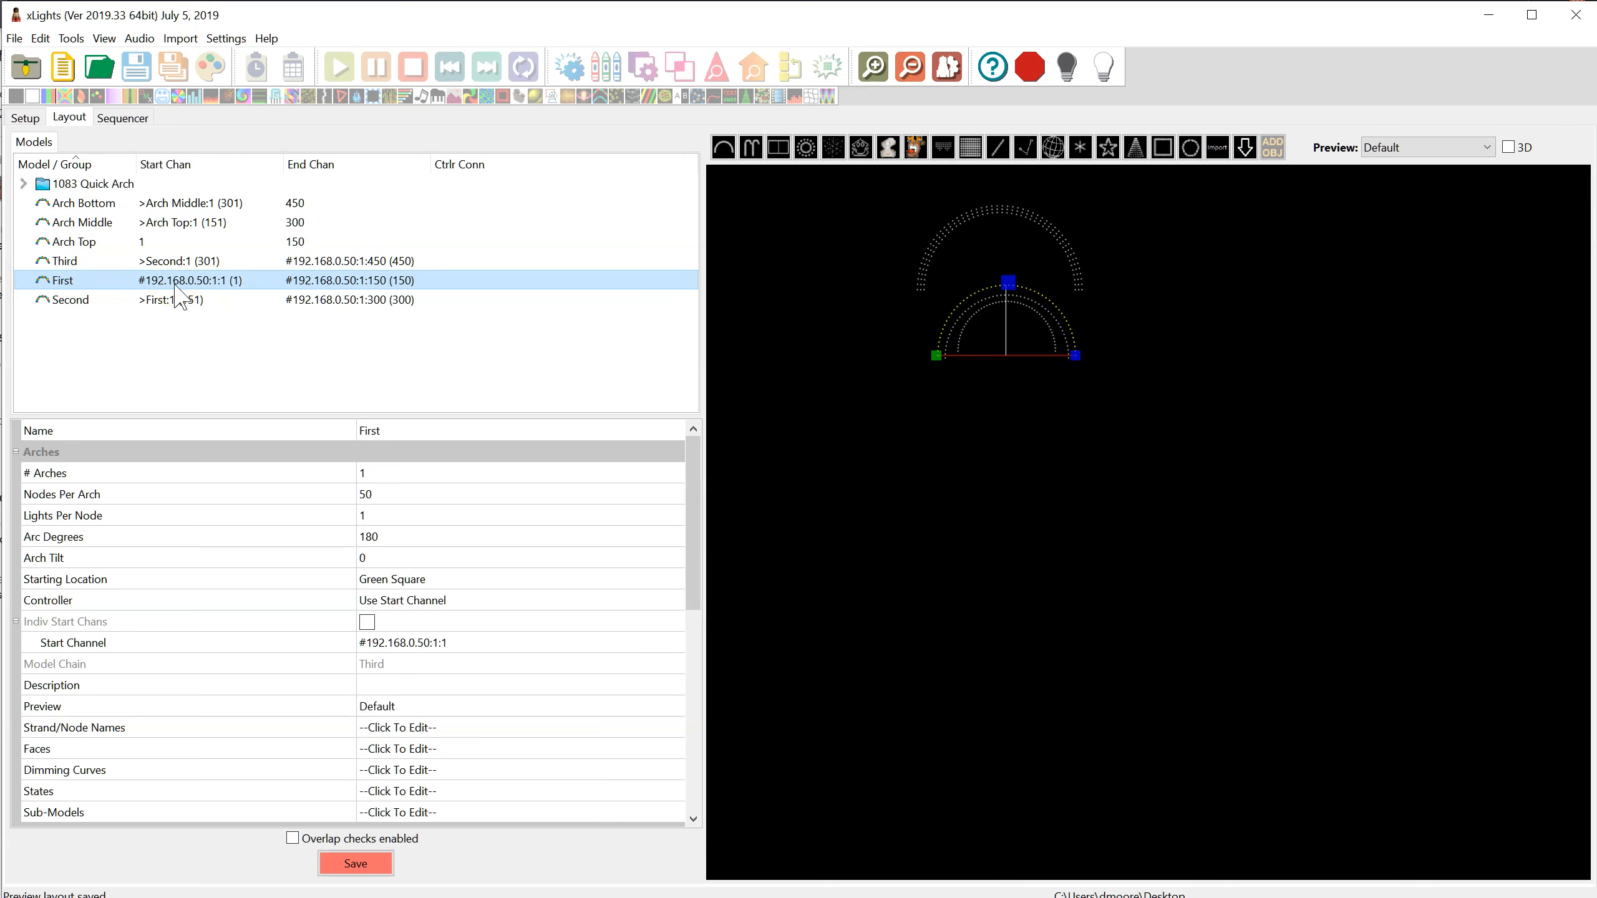
left_click(146, 302)
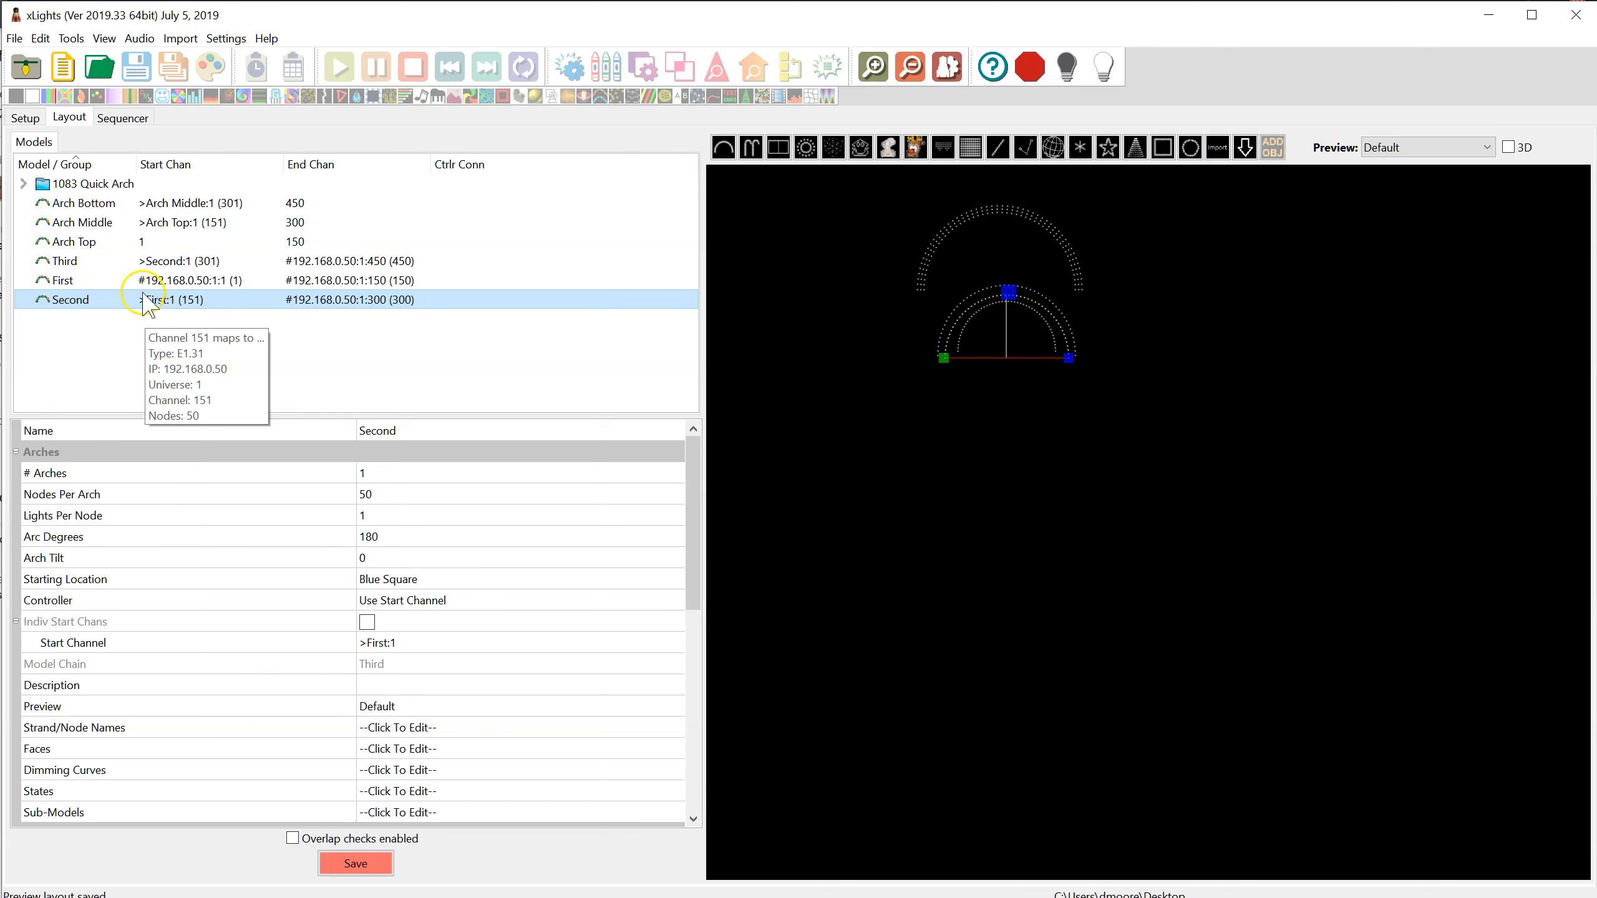
left_click(144, 263)
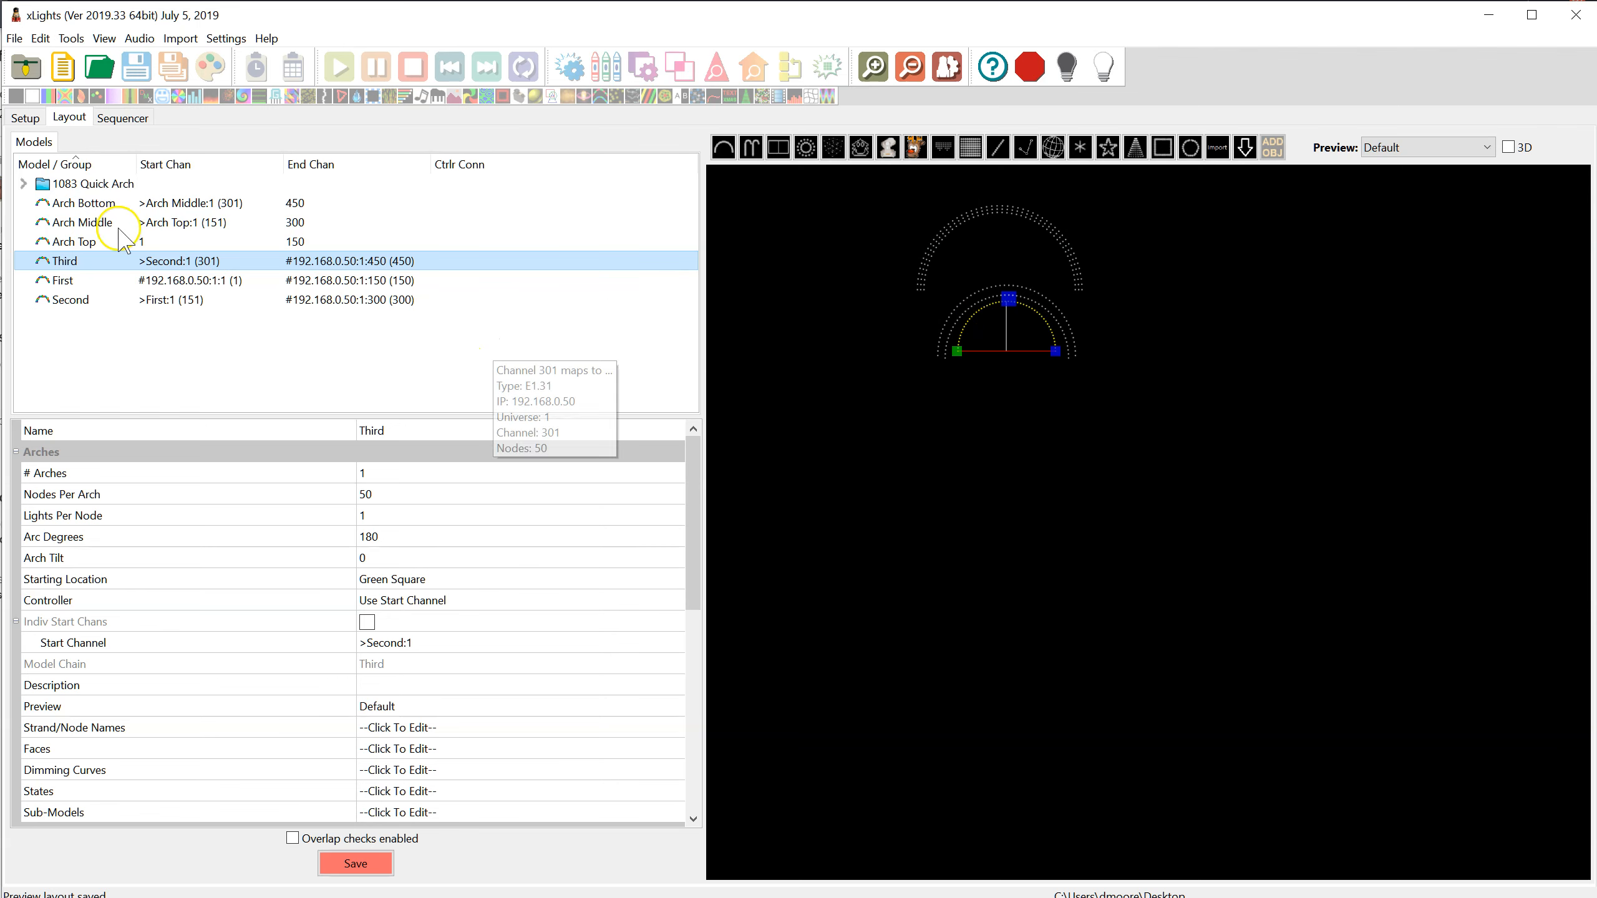
Create a new sequence at 20fps (50ms) in the sequencer
left_click(121, 117)
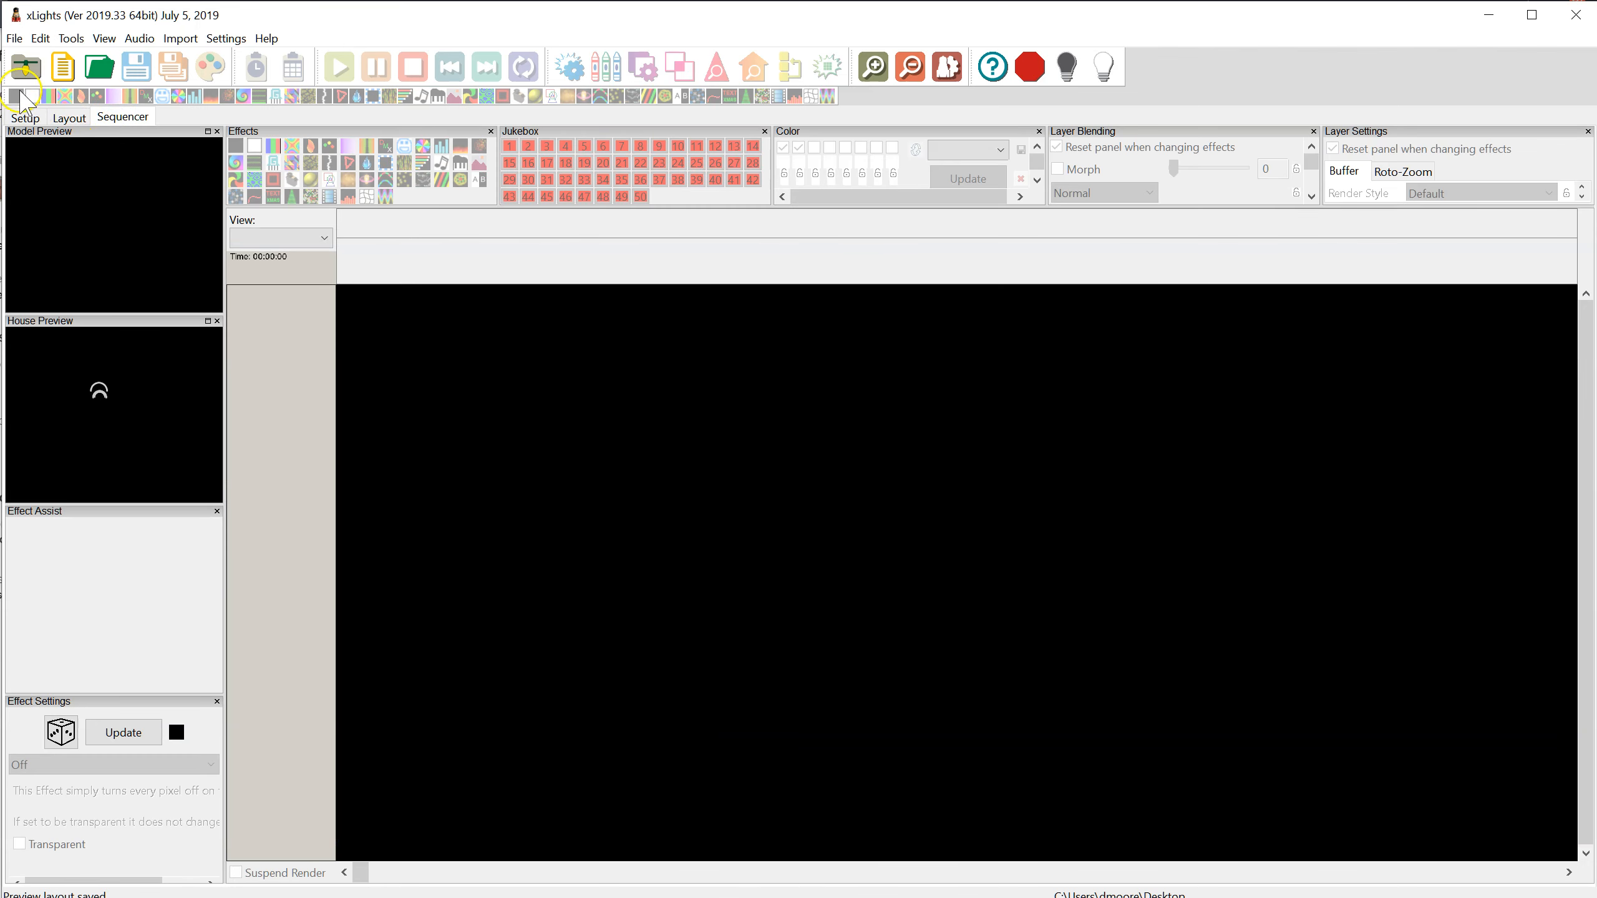
left_click(14, 38)
left_click(43, 66)
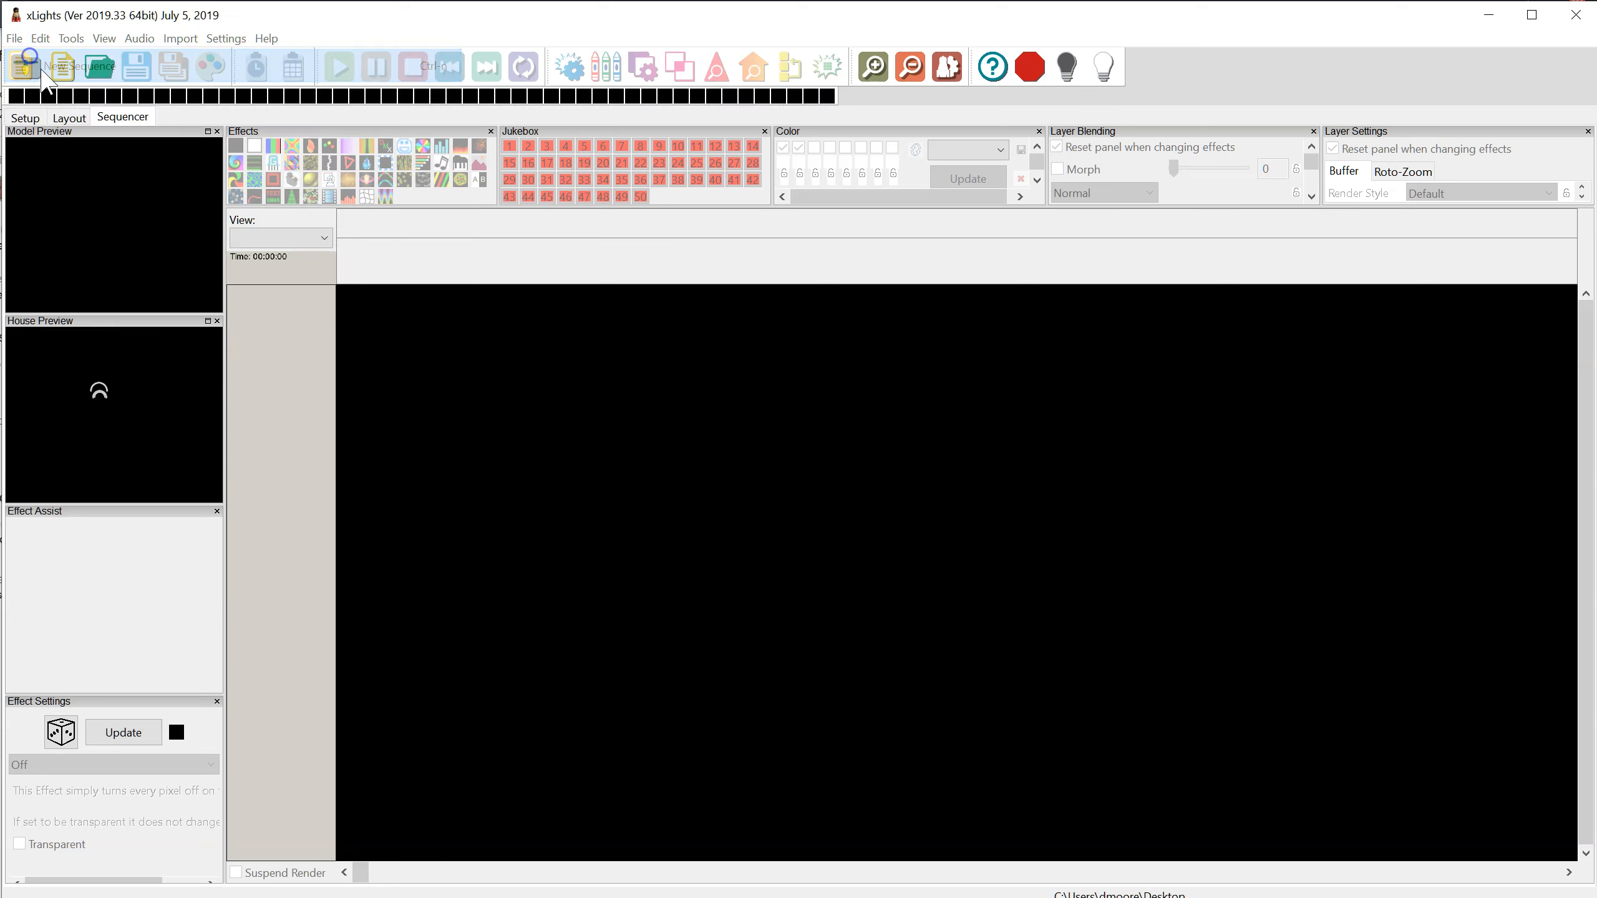
left_click(217, 248)
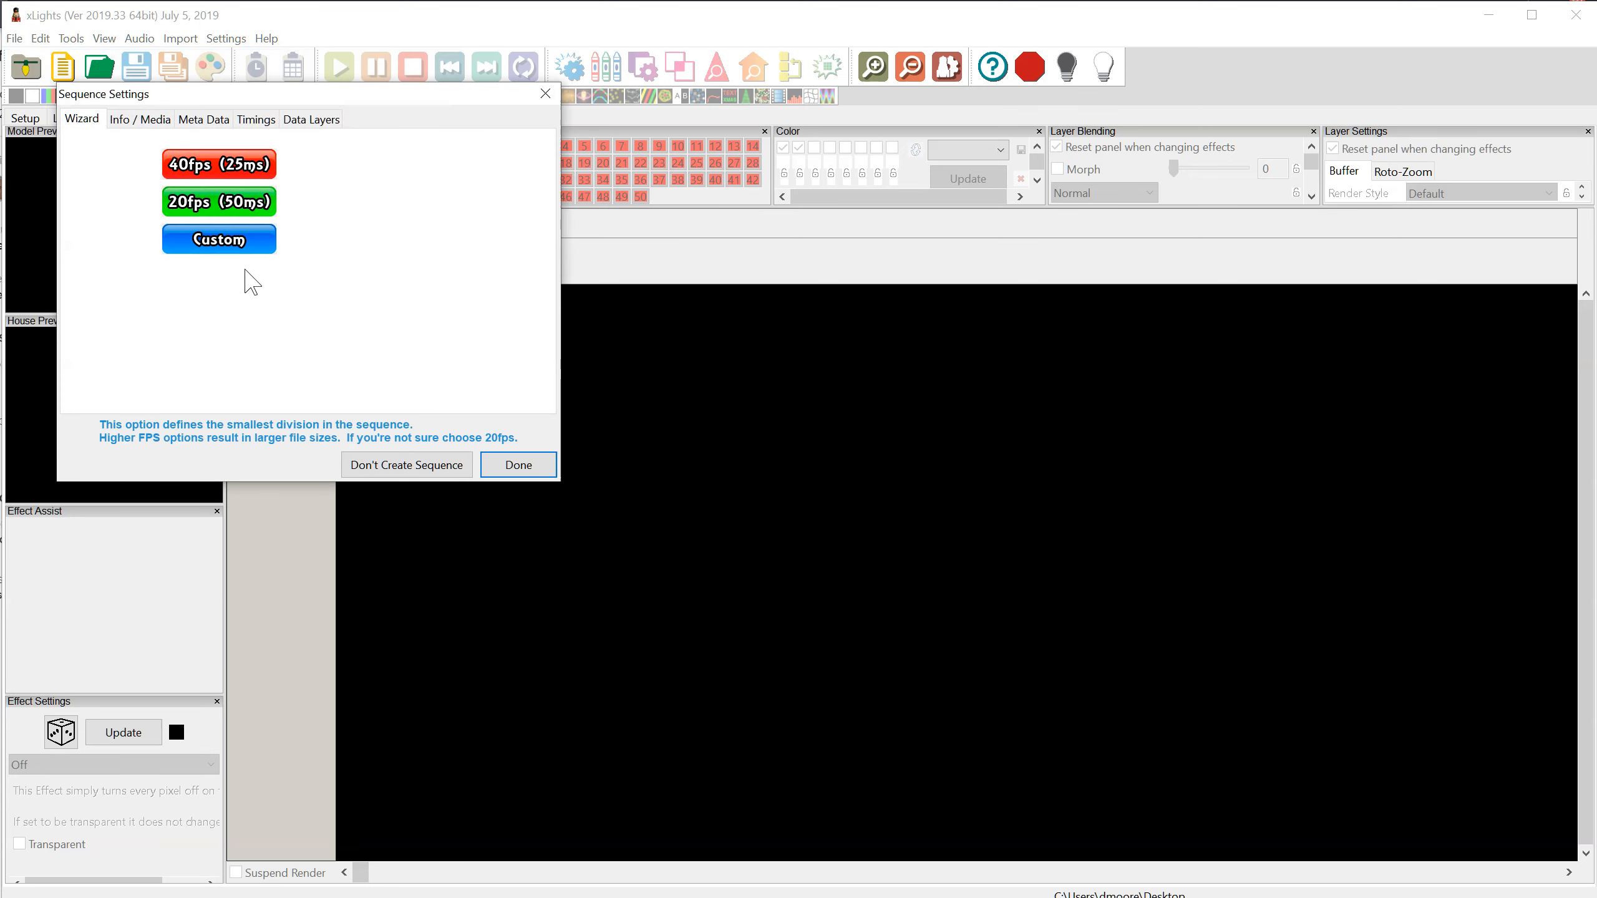
left_click(223, 205)
left_click(517, 468)
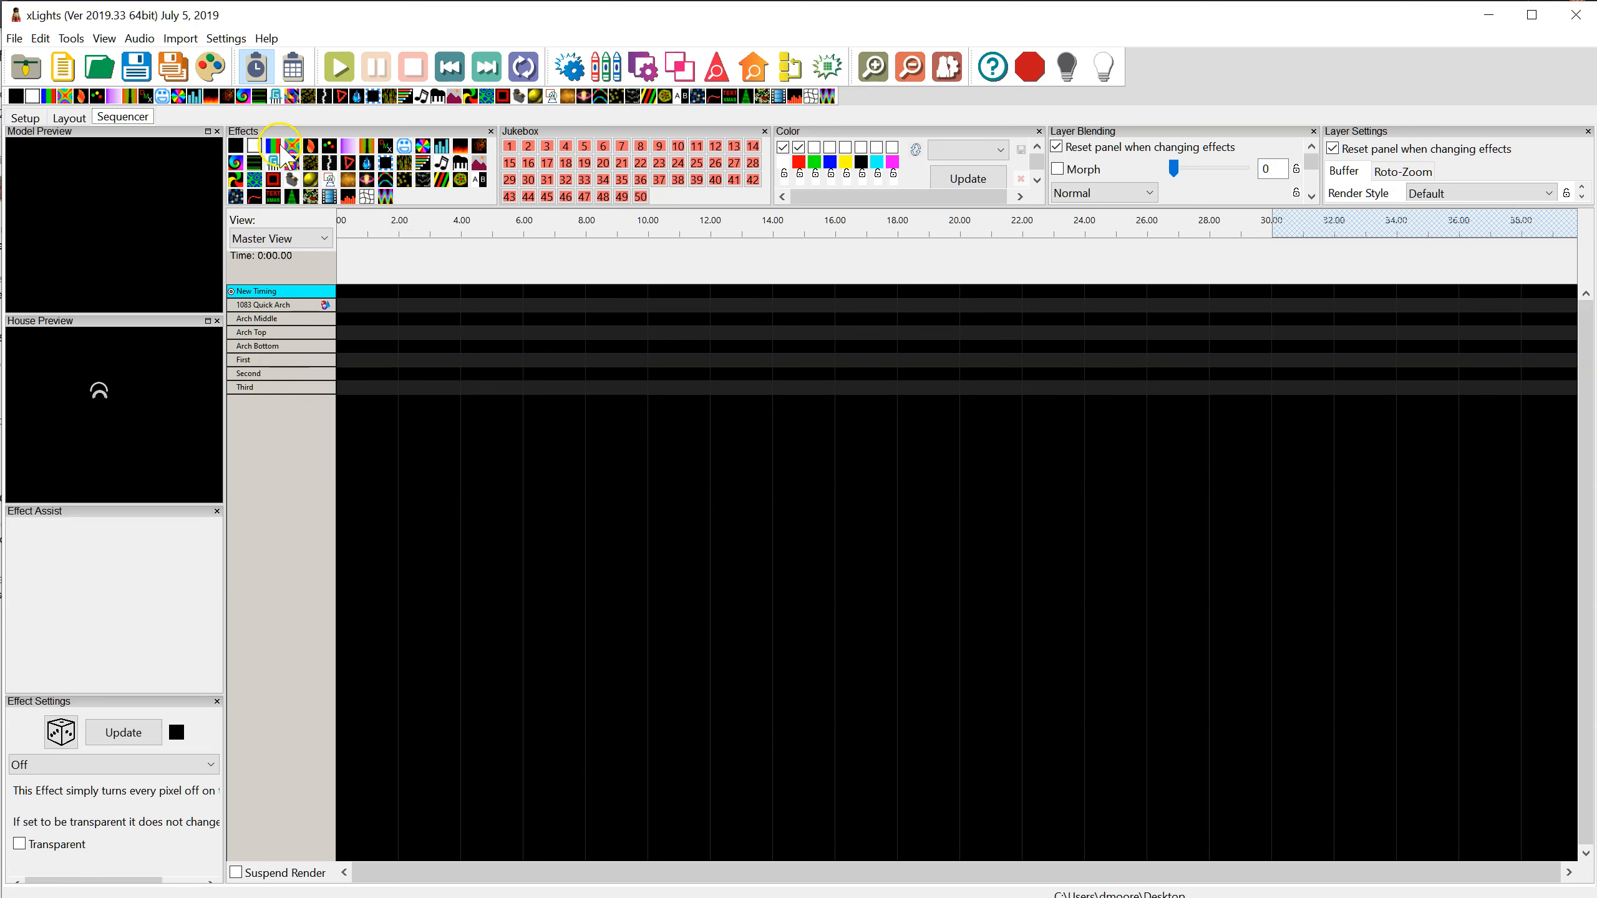
Add Butterfly effects to First and the 1083 Quick Arch group and a Bars effect to Second, between about 1 and 2 seconds
left_click_drag(297, 144, 379, 359)
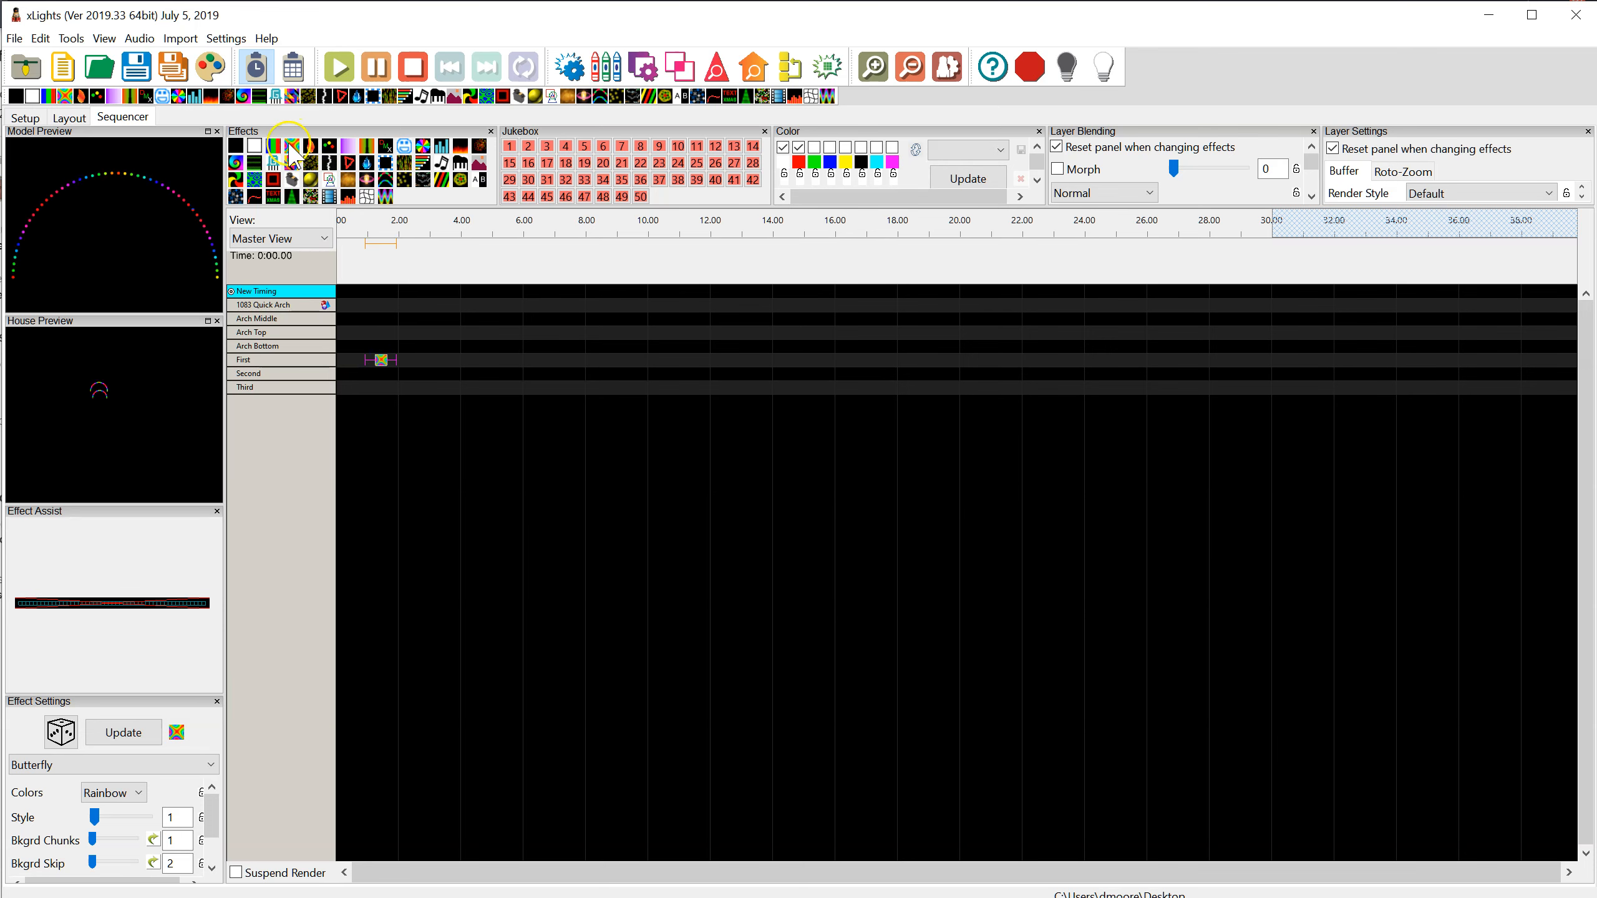
left_click_drag(295, 146, 378, 373)
left_click(380, 381)
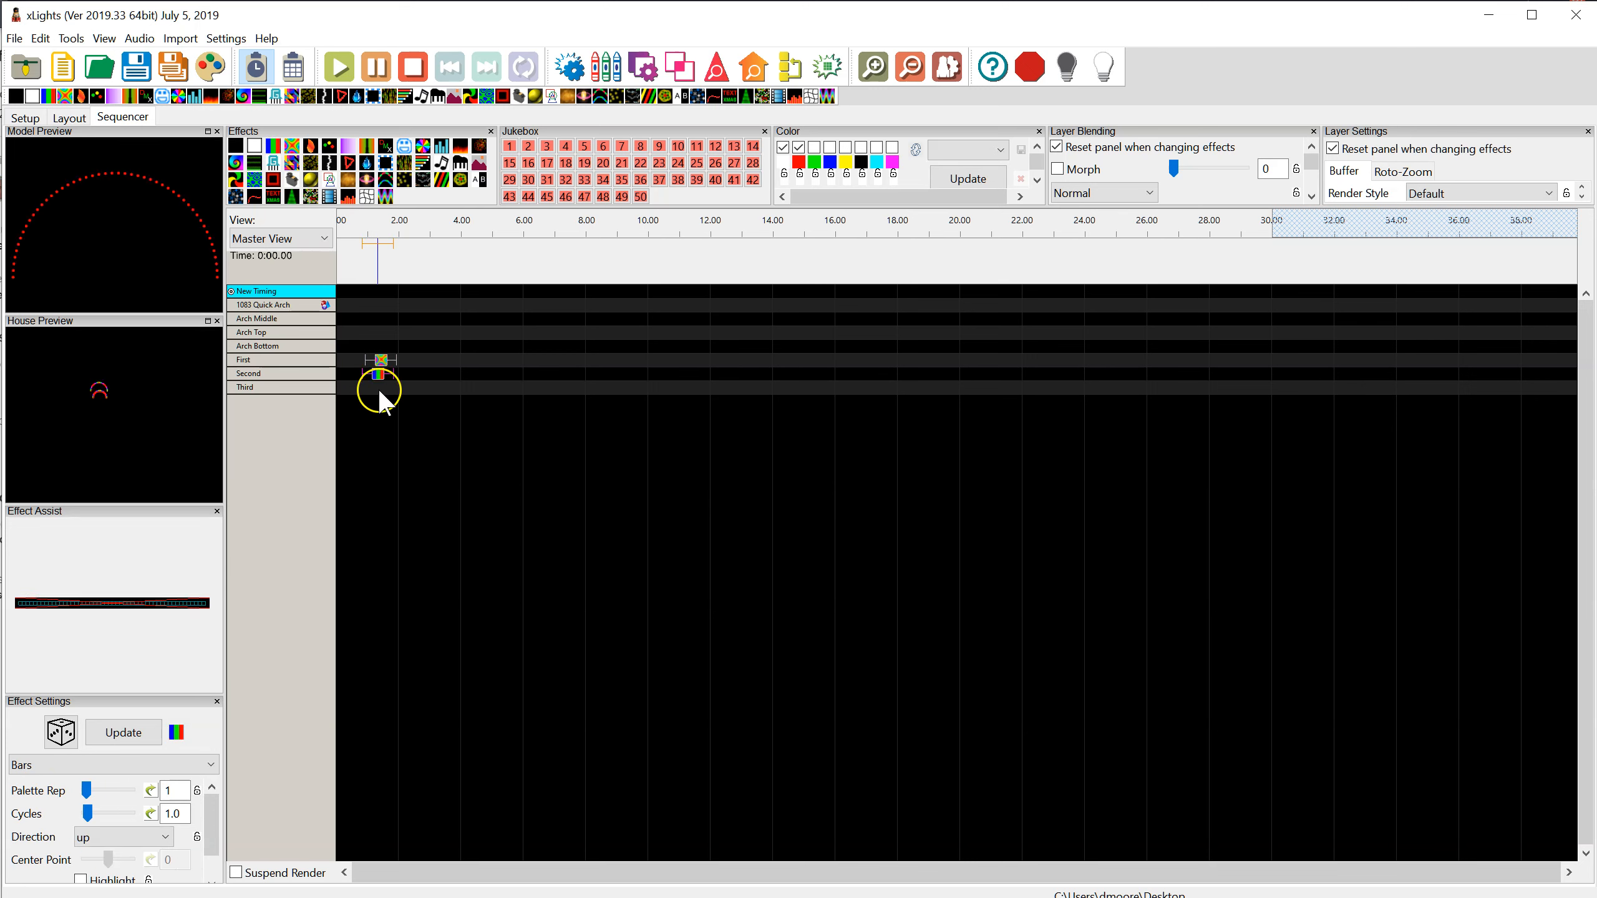
left_click(385, 373)
left_click_drag(291, 146, 389, 305)
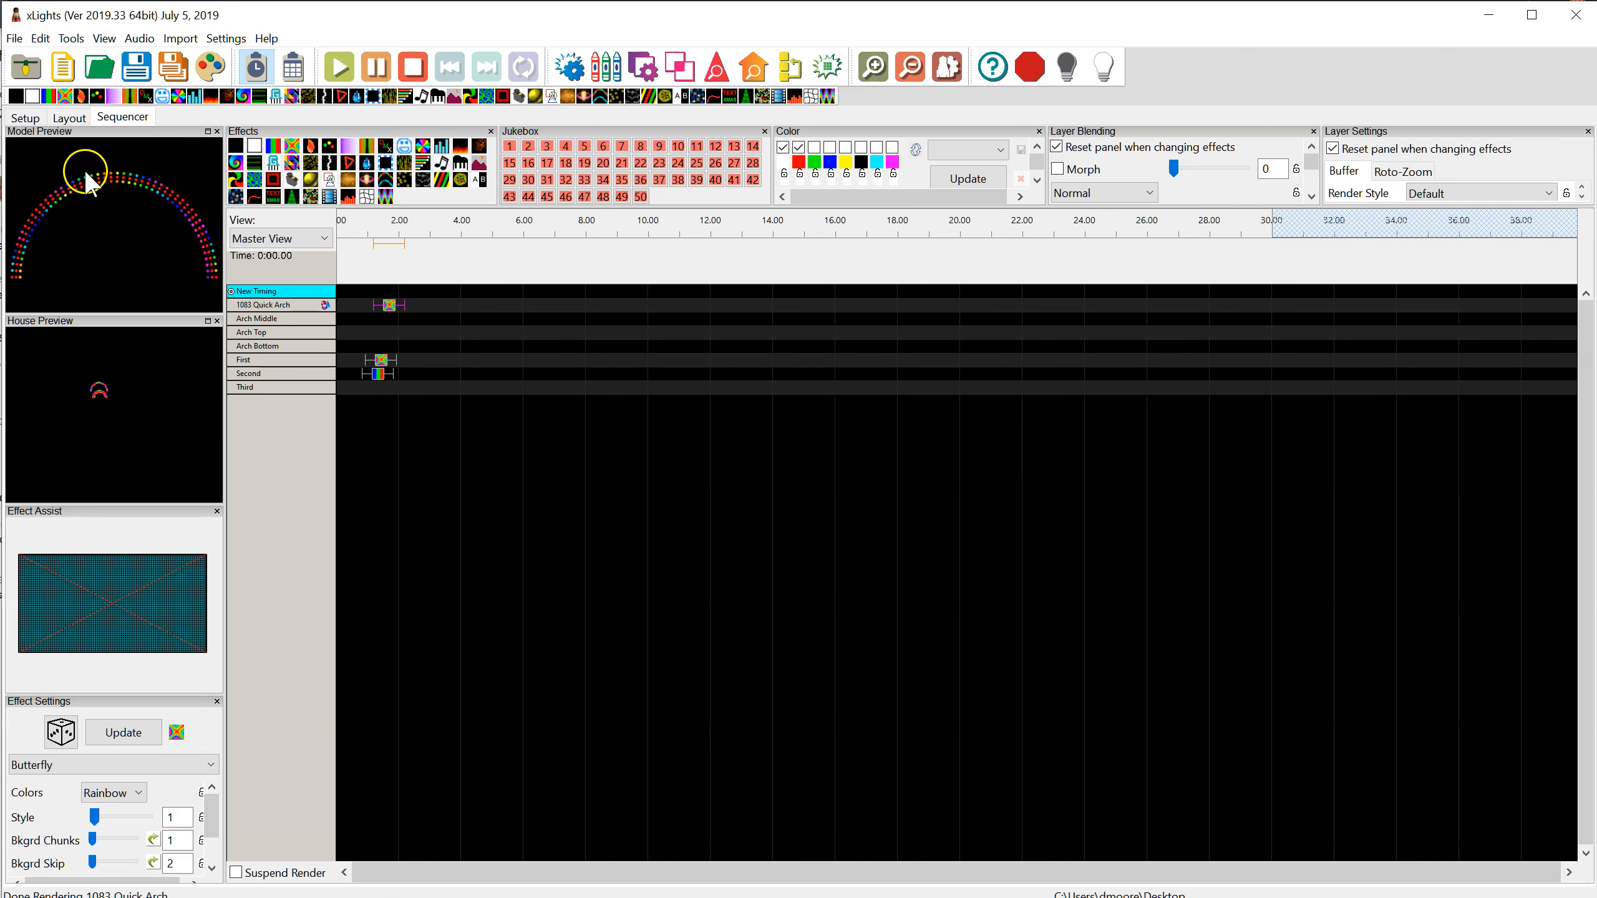
Return to the layout and examine the existing three-strand arch, including Arch Top's size and location coordinates
left_click(25, 118)
left_click(70, 118)
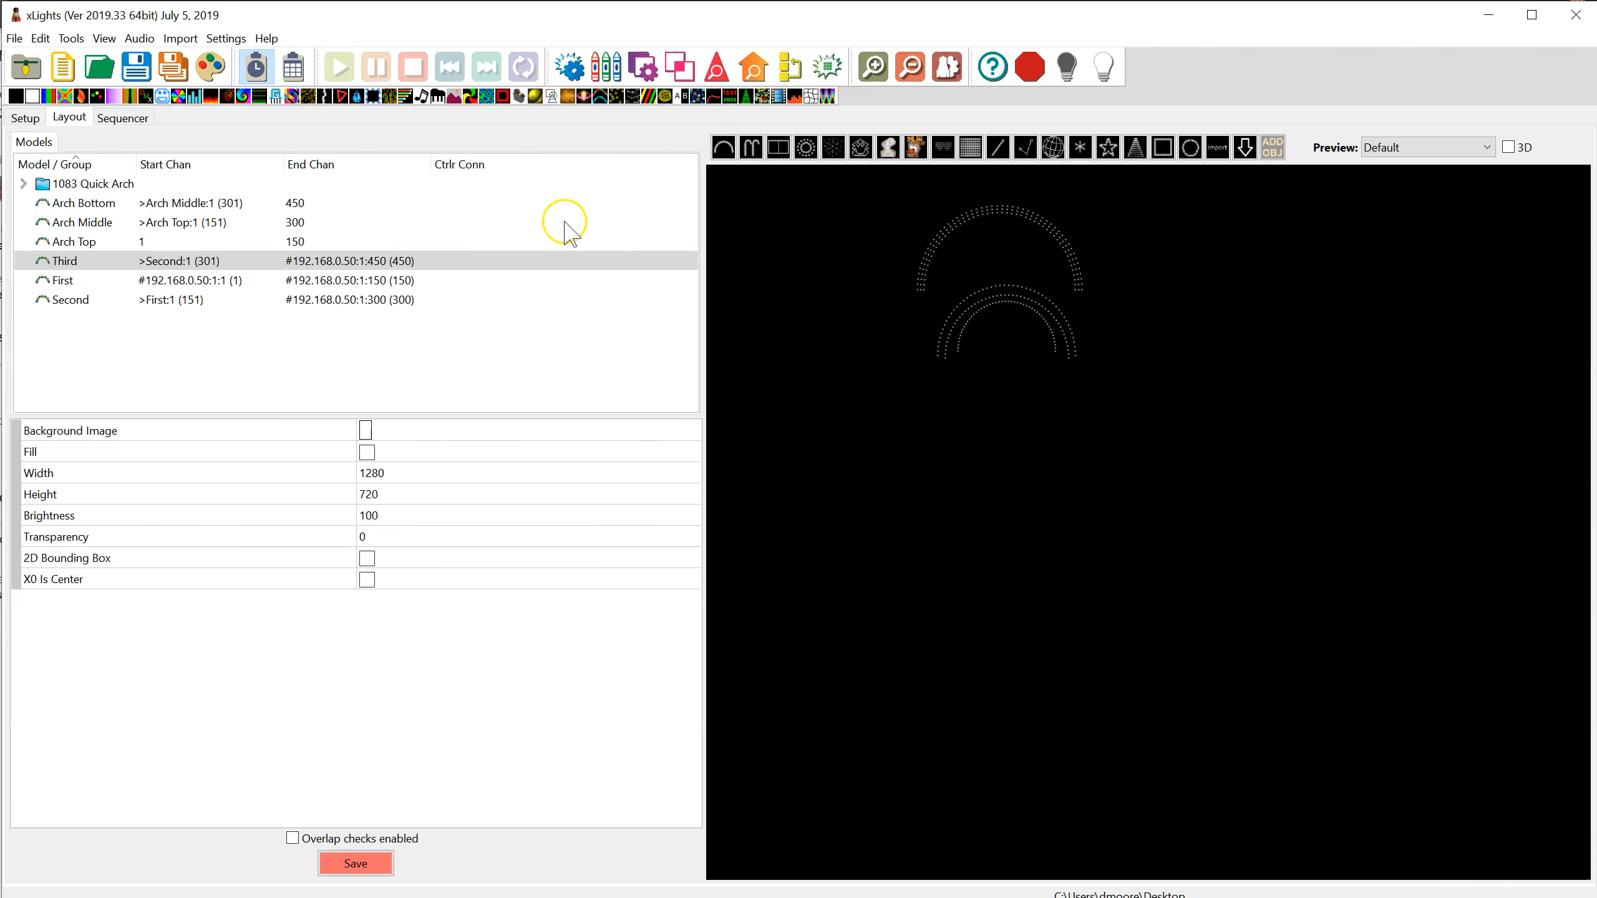
left_click(1014, 210)
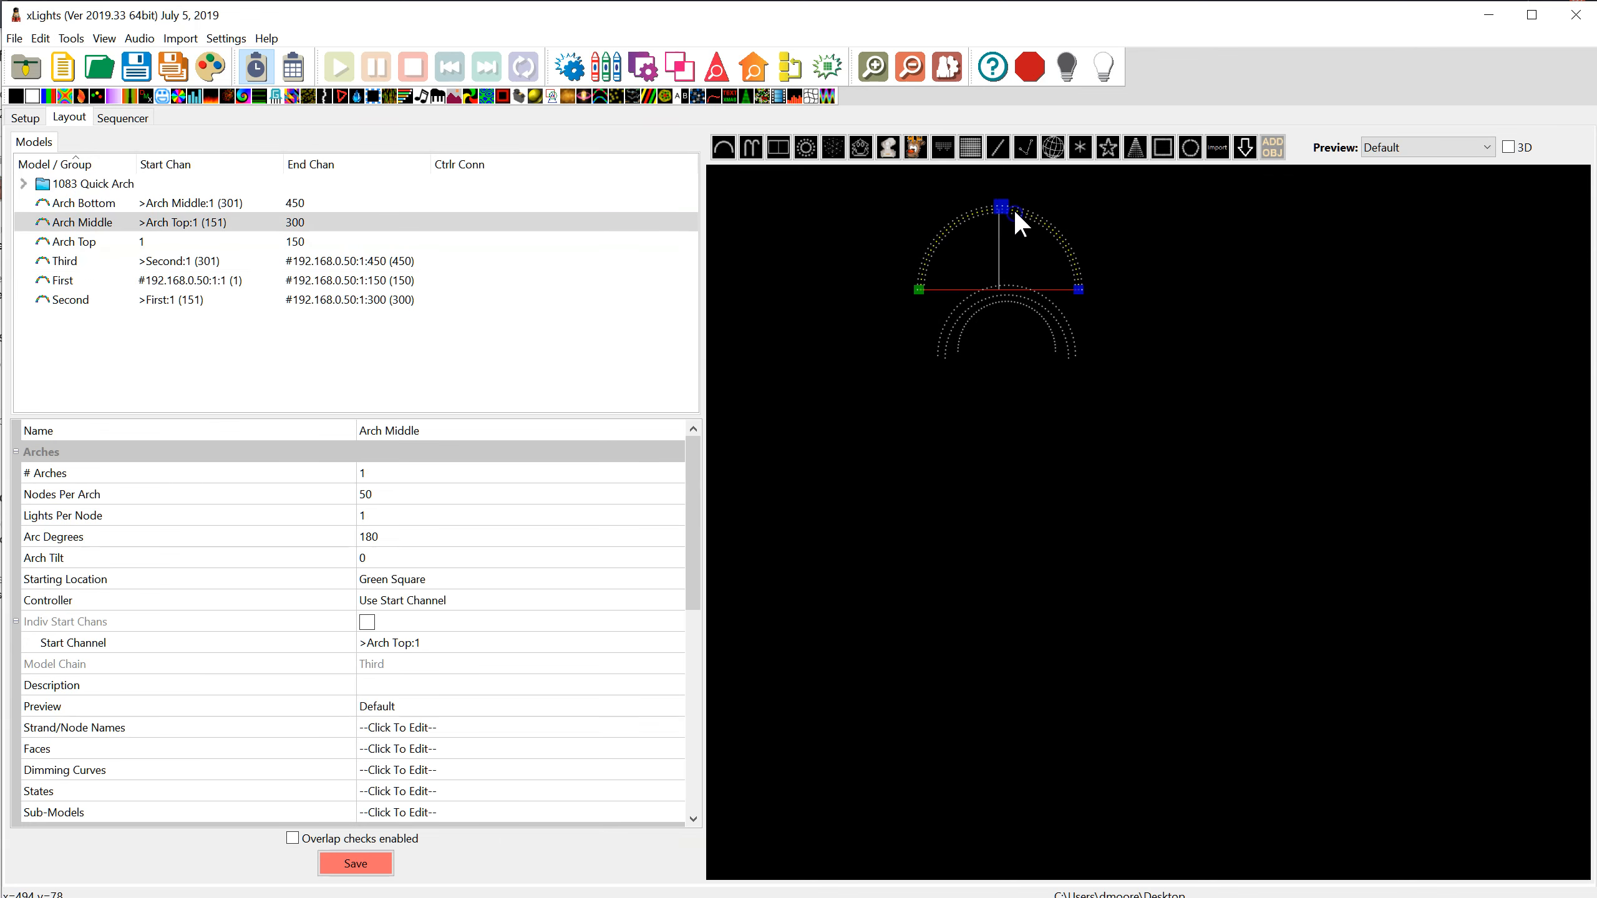
scroll(1022, 206, "up", 2)
scroll(1027, 214, "down", 1)
scroll(1018, 177, "down", 1)
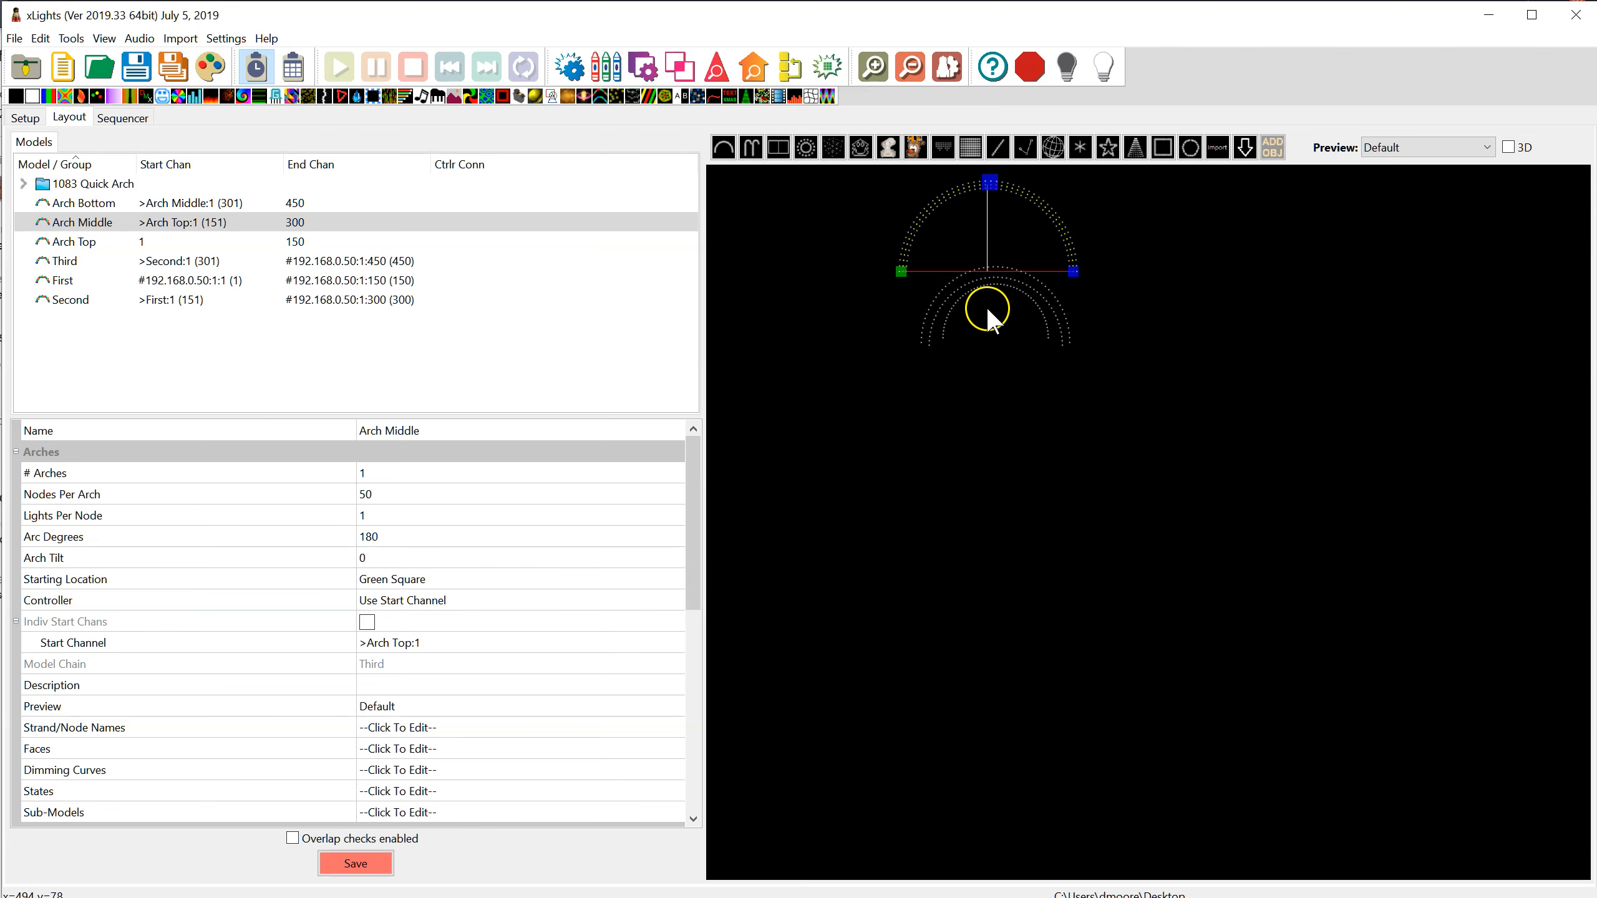
left_click(183, 243)
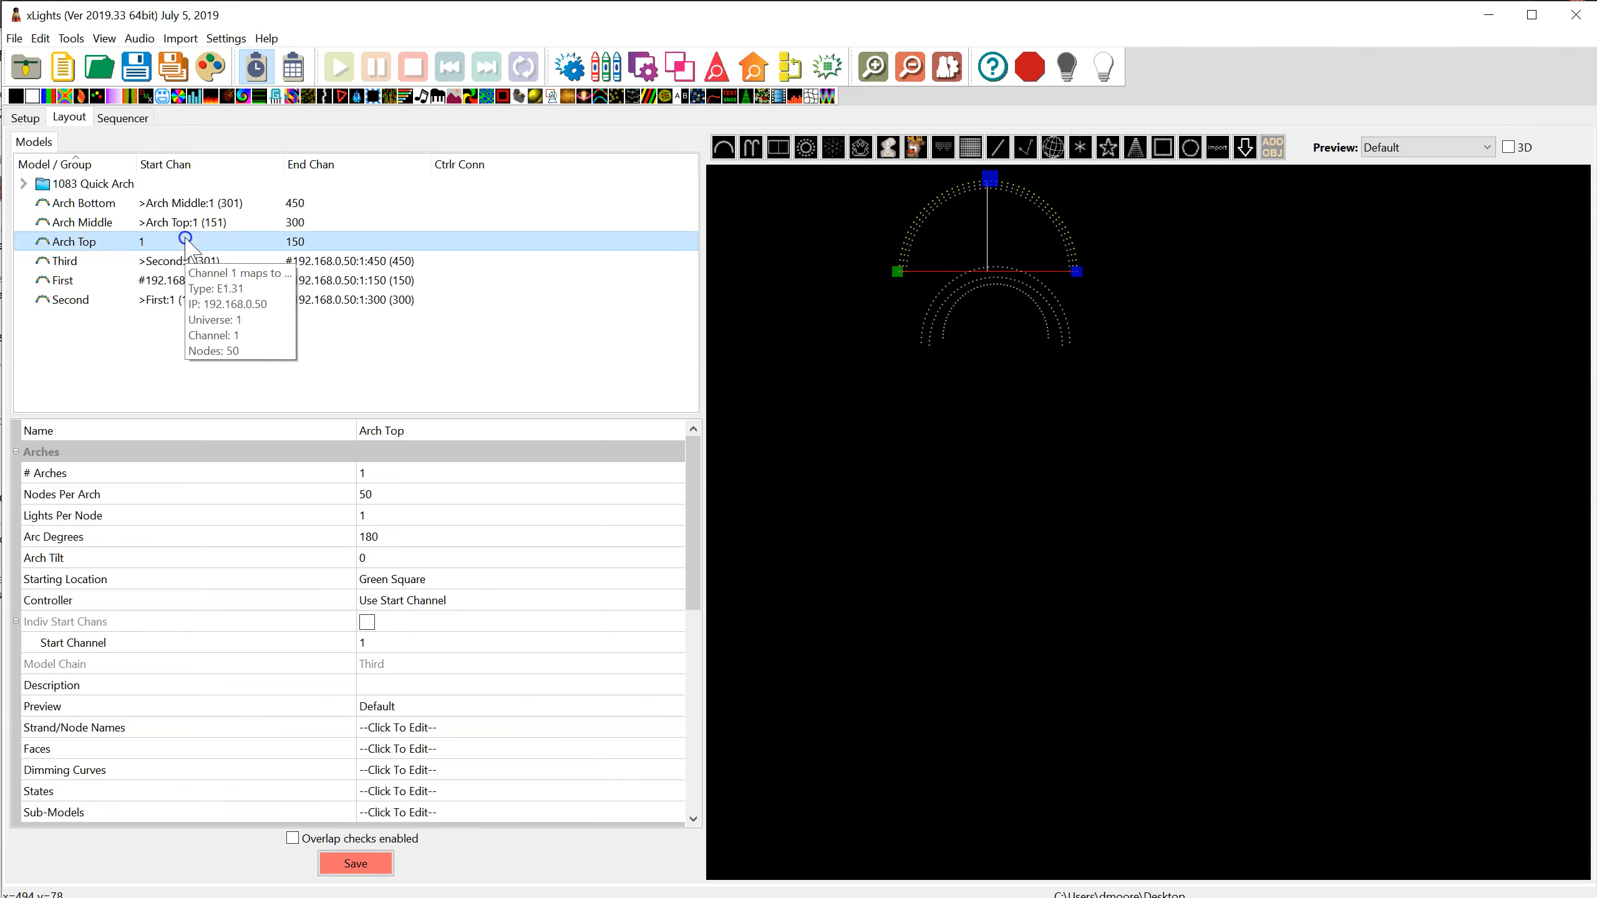
left_click_drag(695, 491, 663, 700)
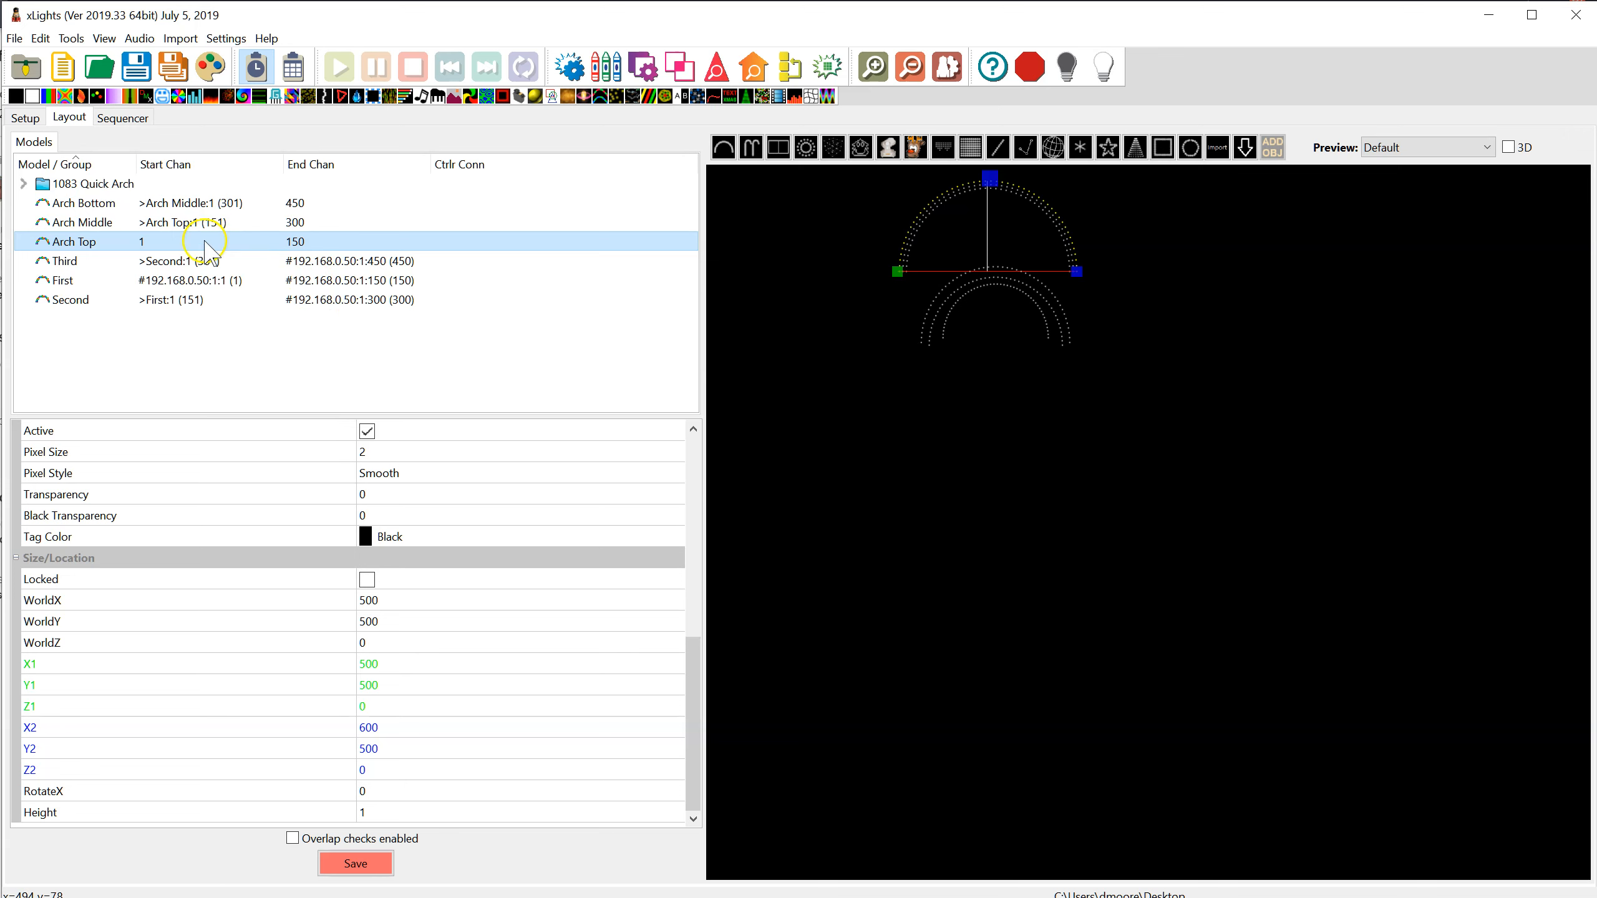
mouse_move(150, 252)
left_click(409, 681)
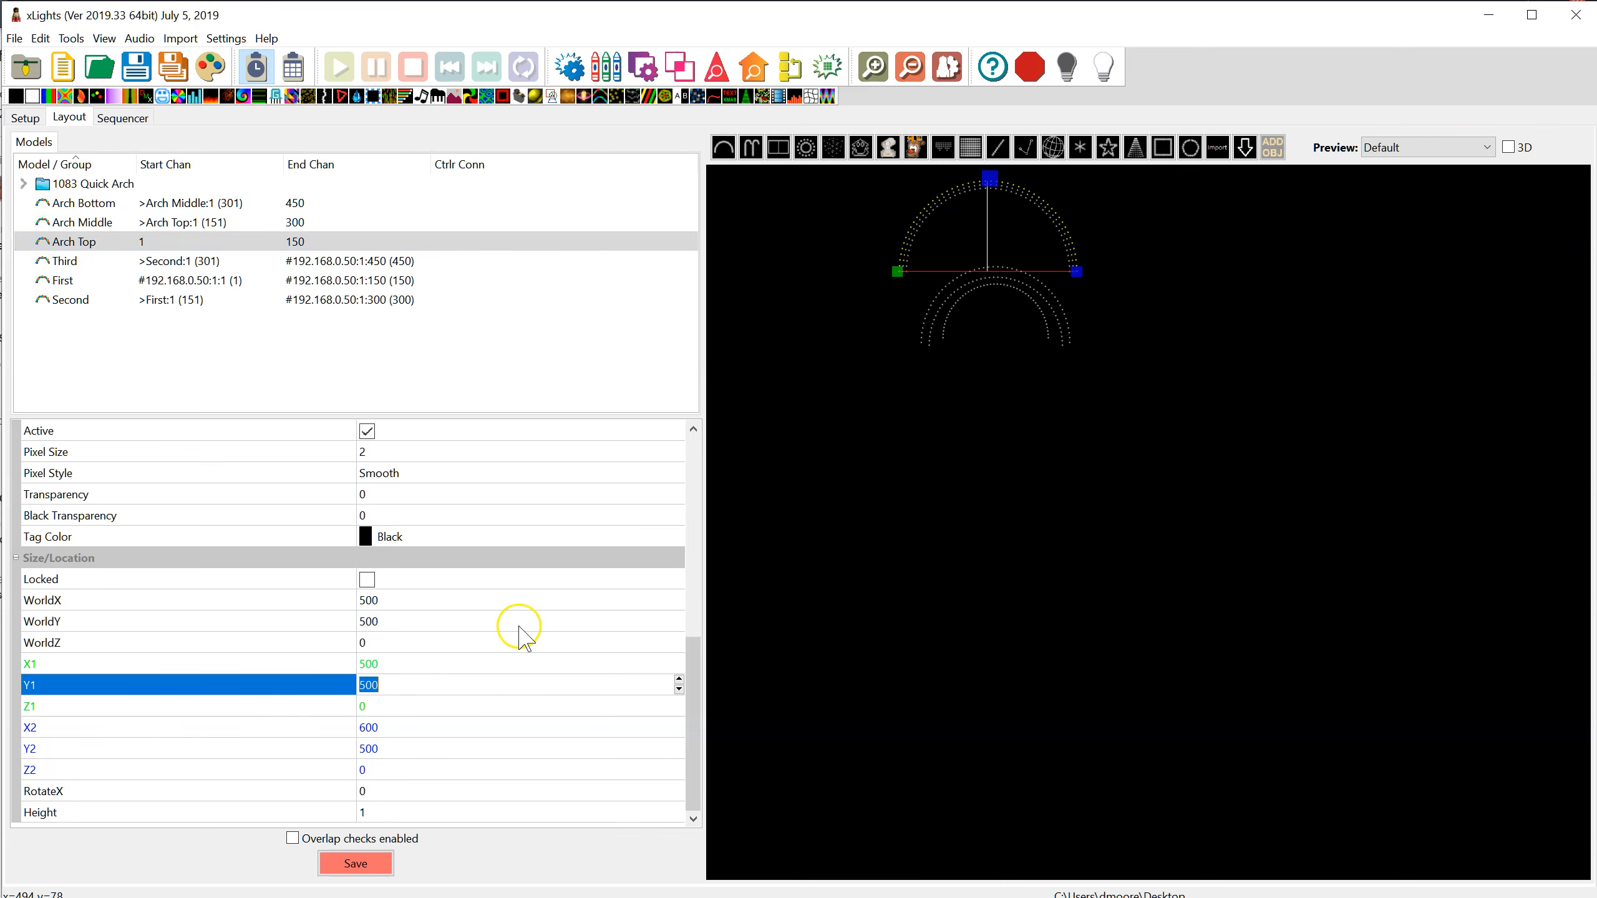
left_click(406, 749)
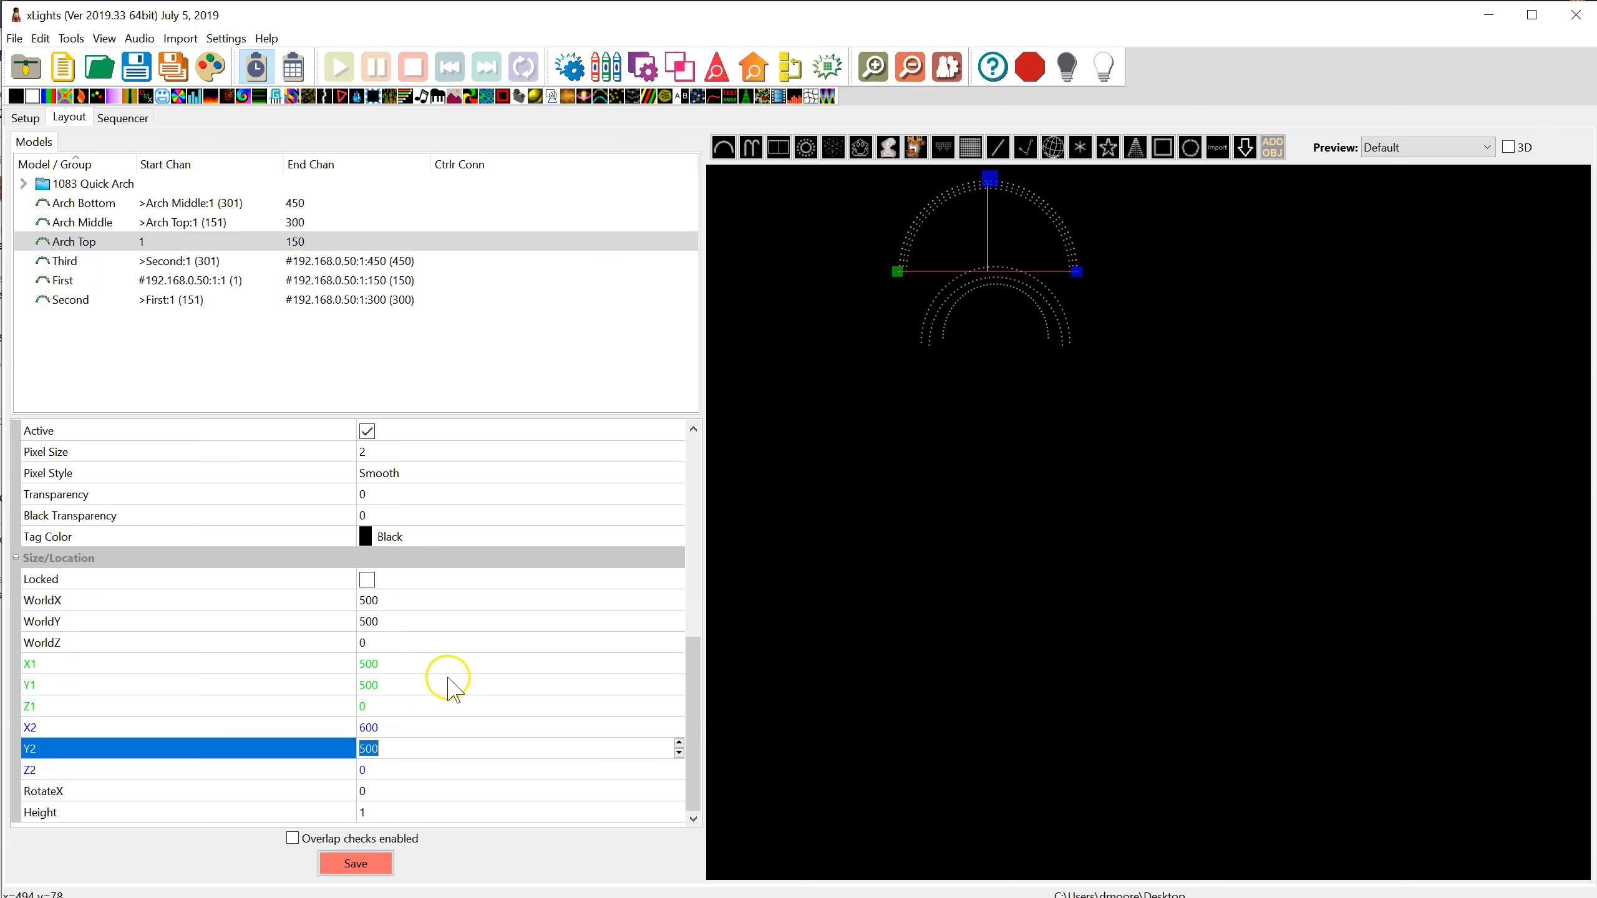
Try a smaller X2 for Arch Top and set X2 back to 600
left_click(413, 721)
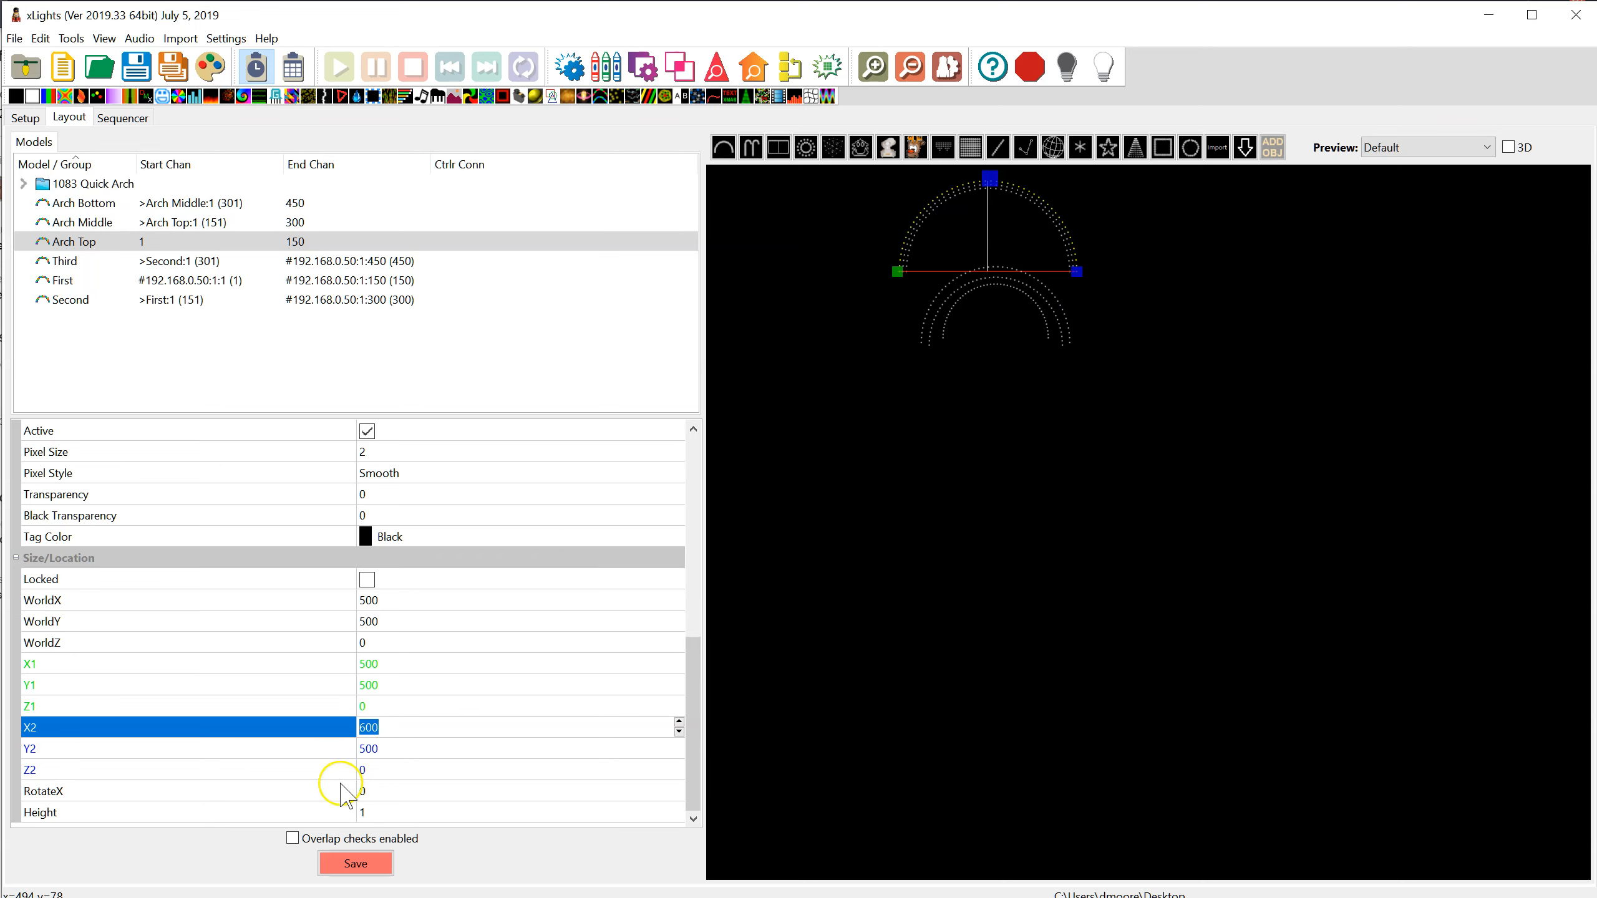
key("Return")
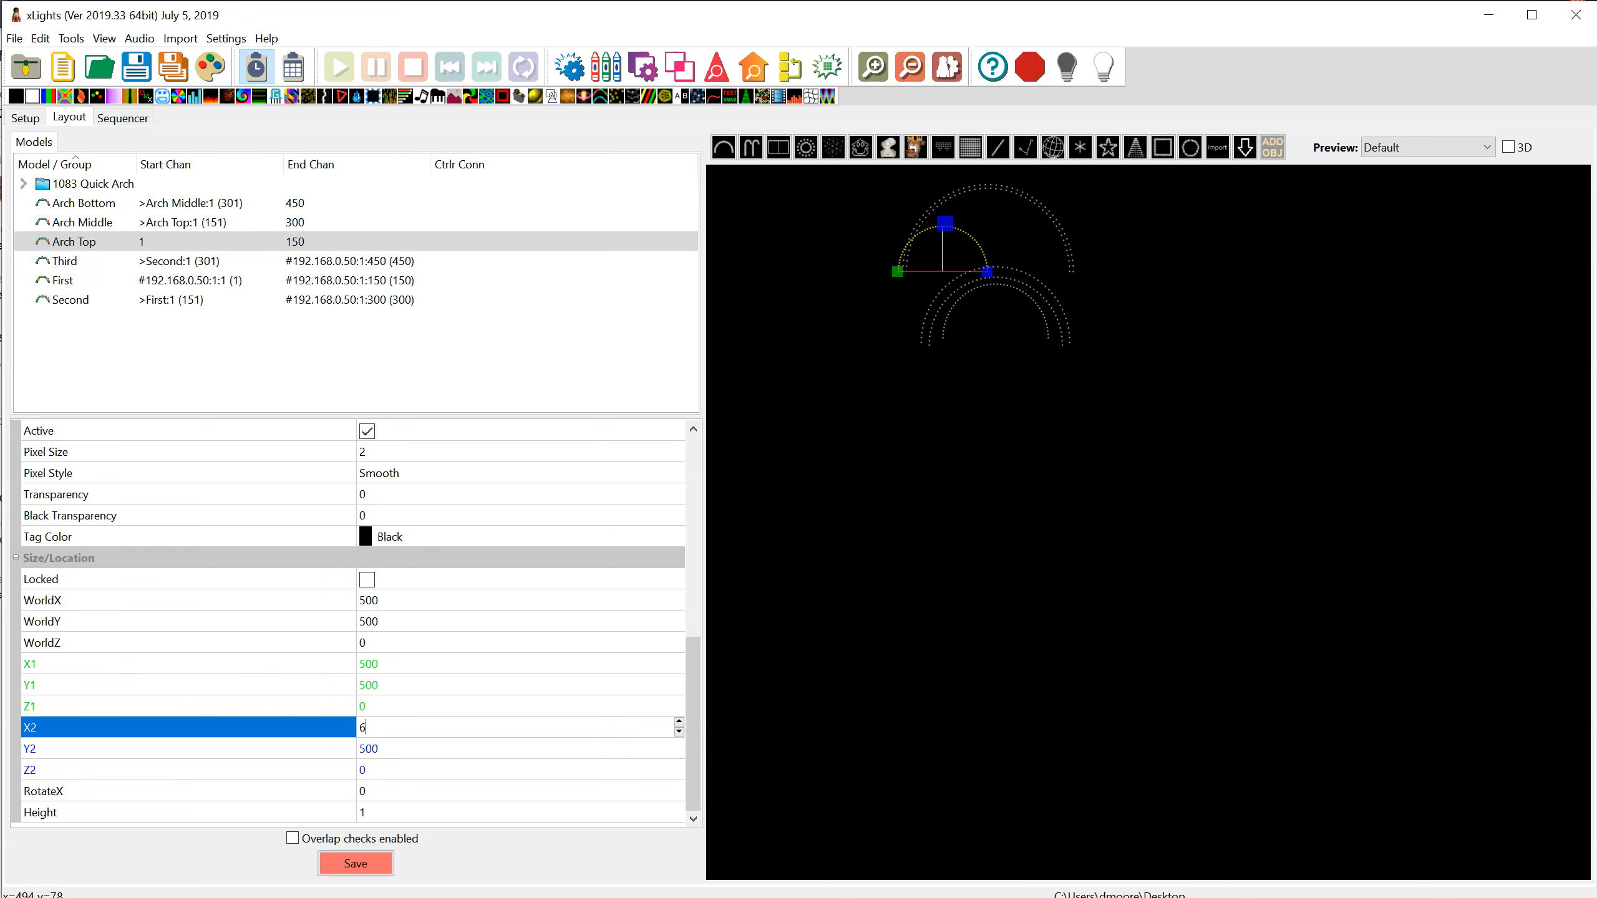
type("00")
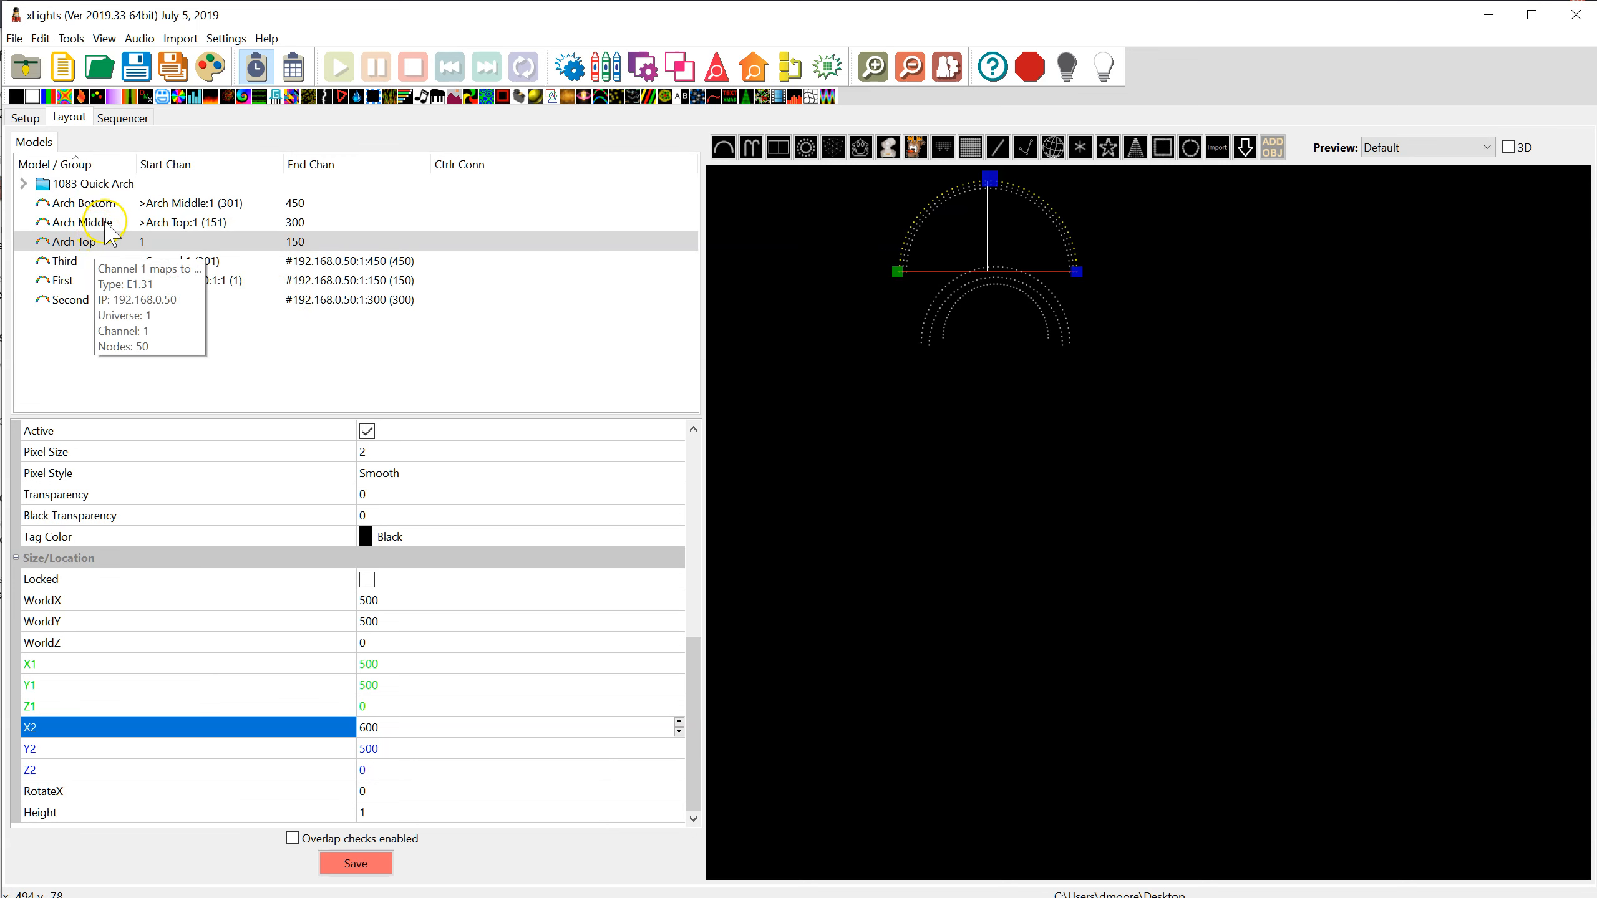
Examine the X1 and X2 coordinates of Arch Middle and Arch Bottom for comparison with Arch Top
left_click(105, 222)
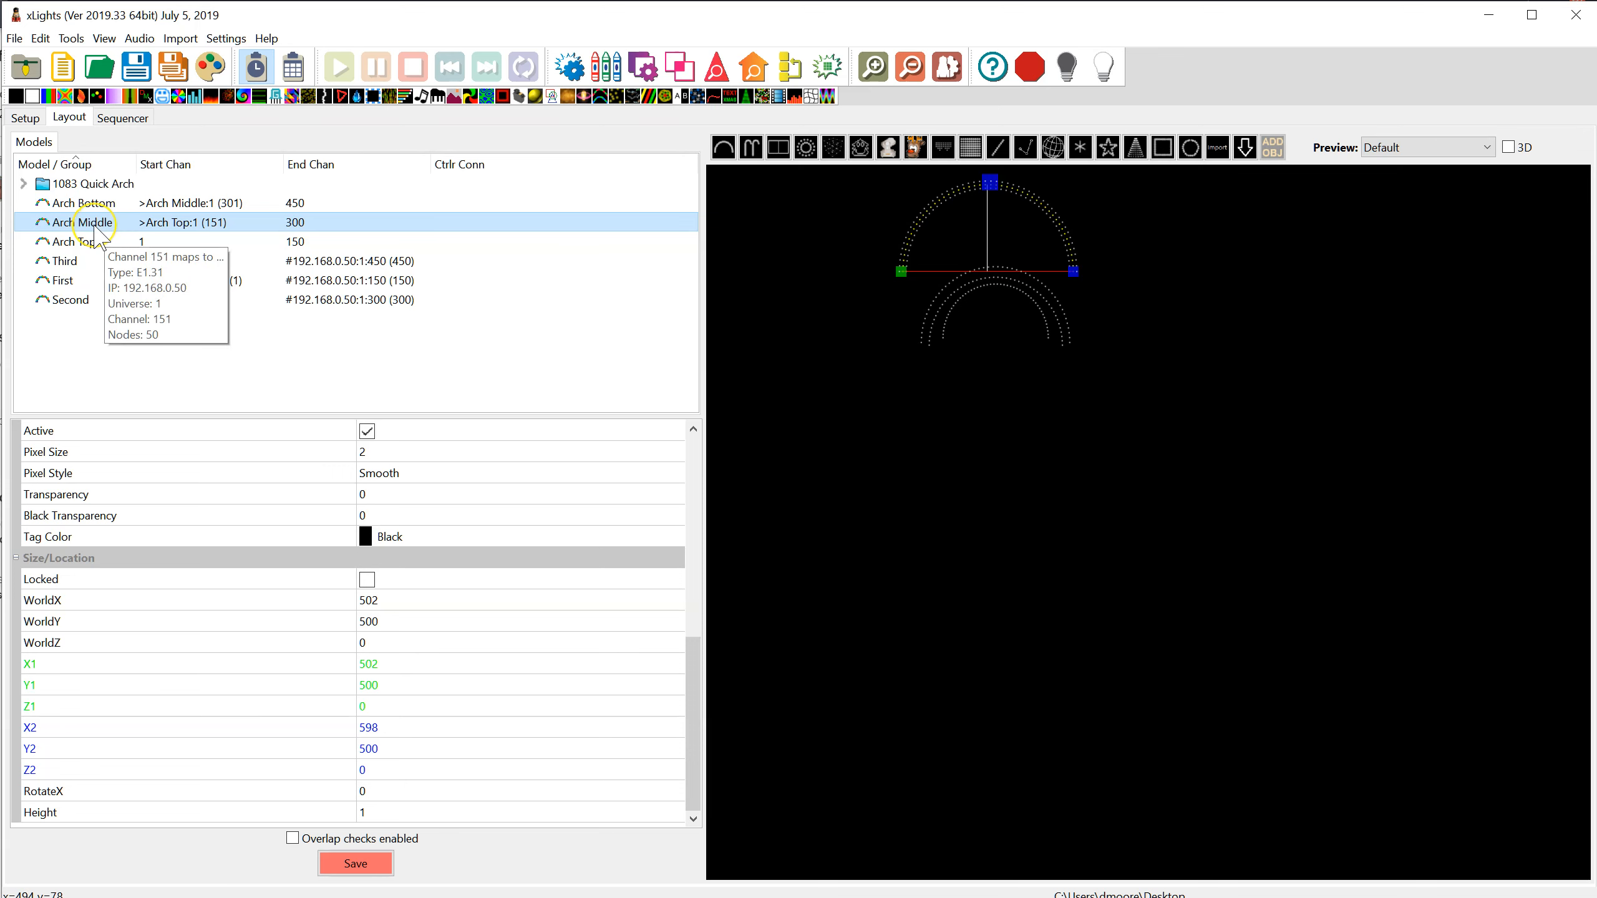
left_click(388, 664)
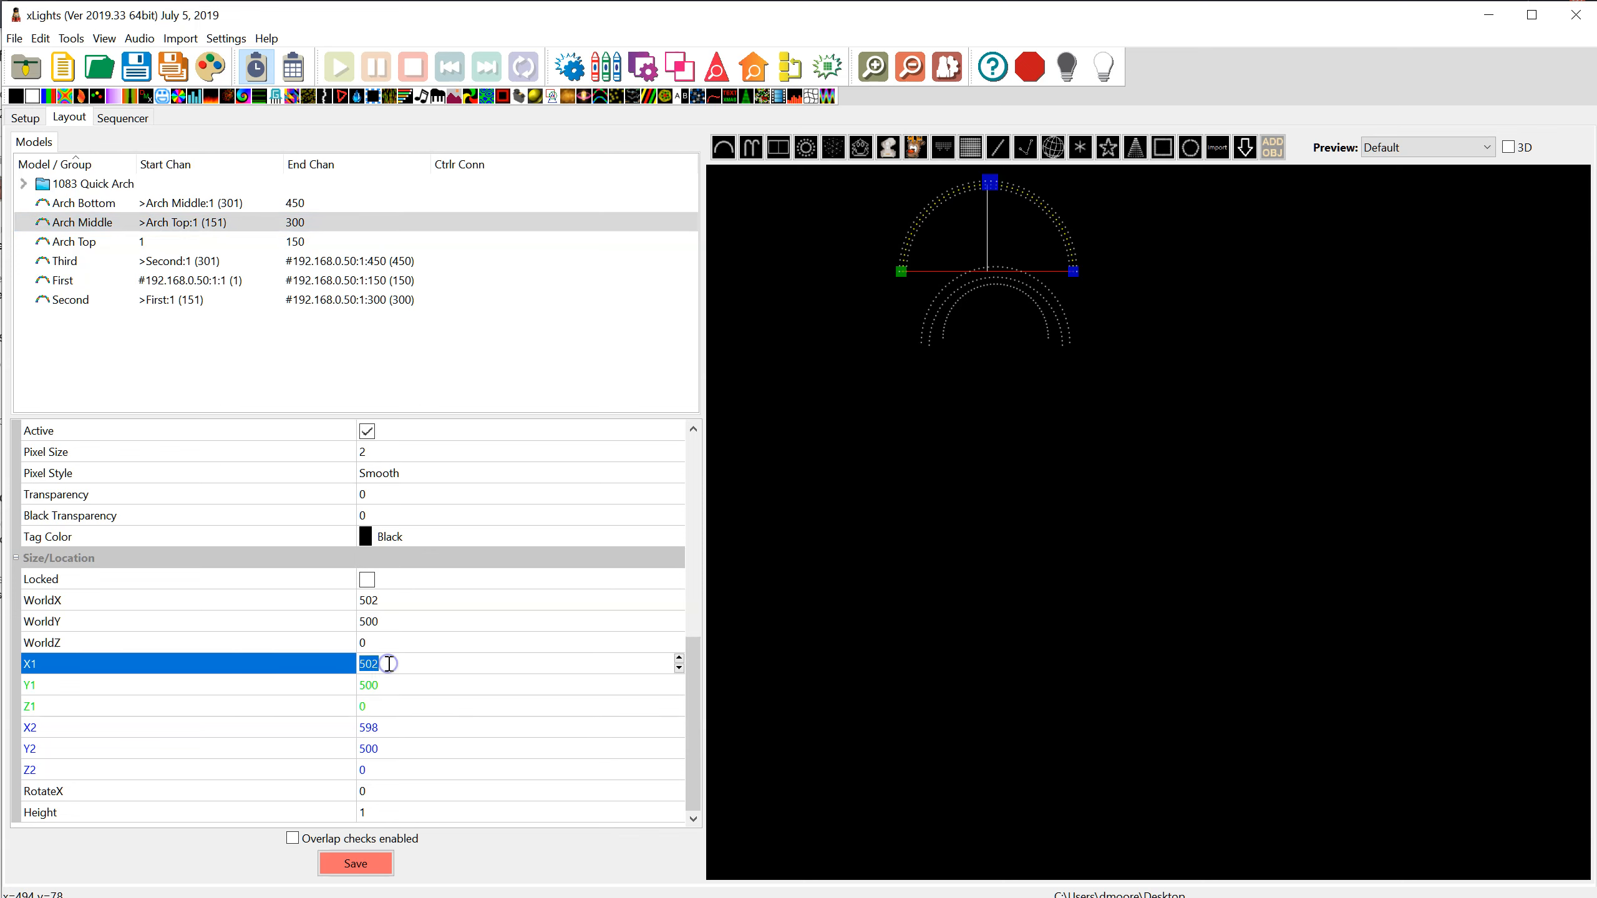
left_click(404, 729)
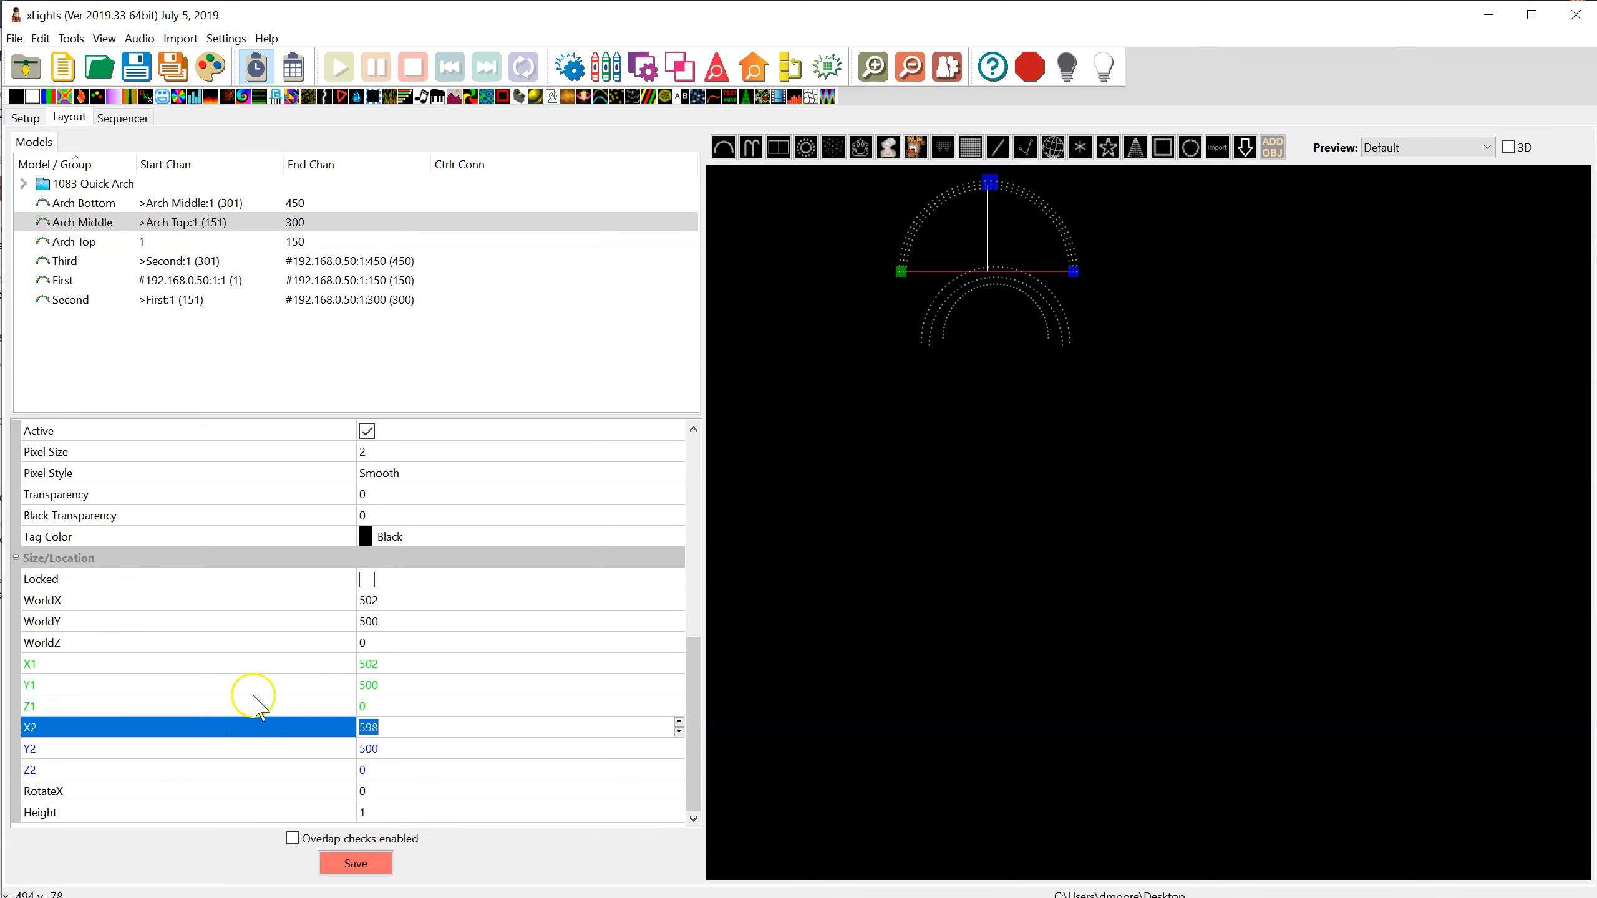
left_click(148, 199)
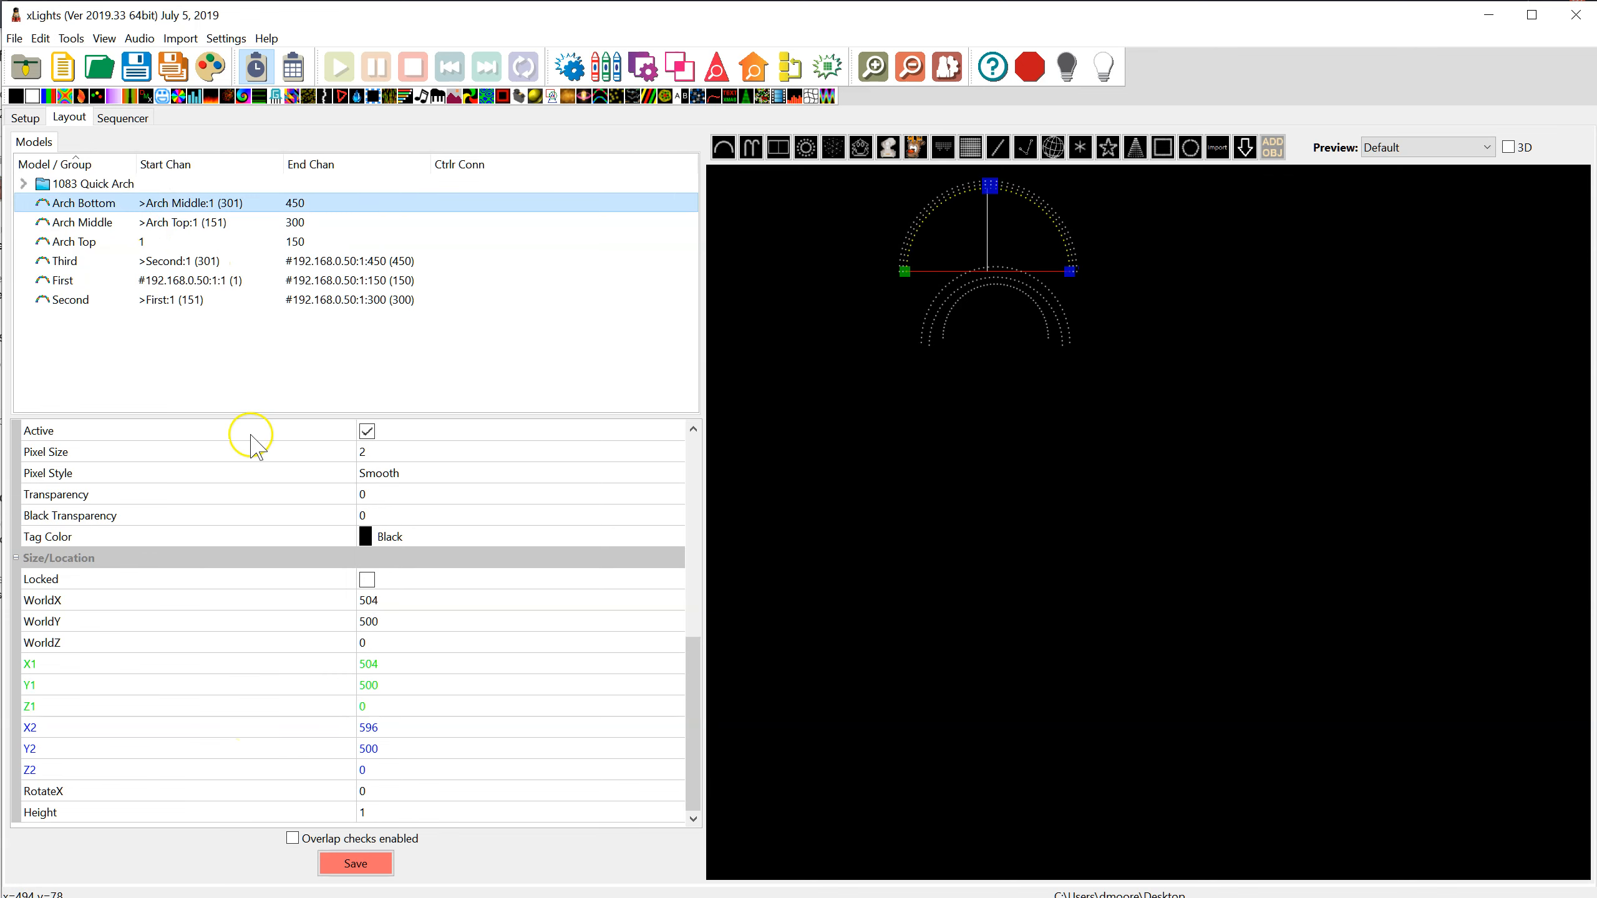